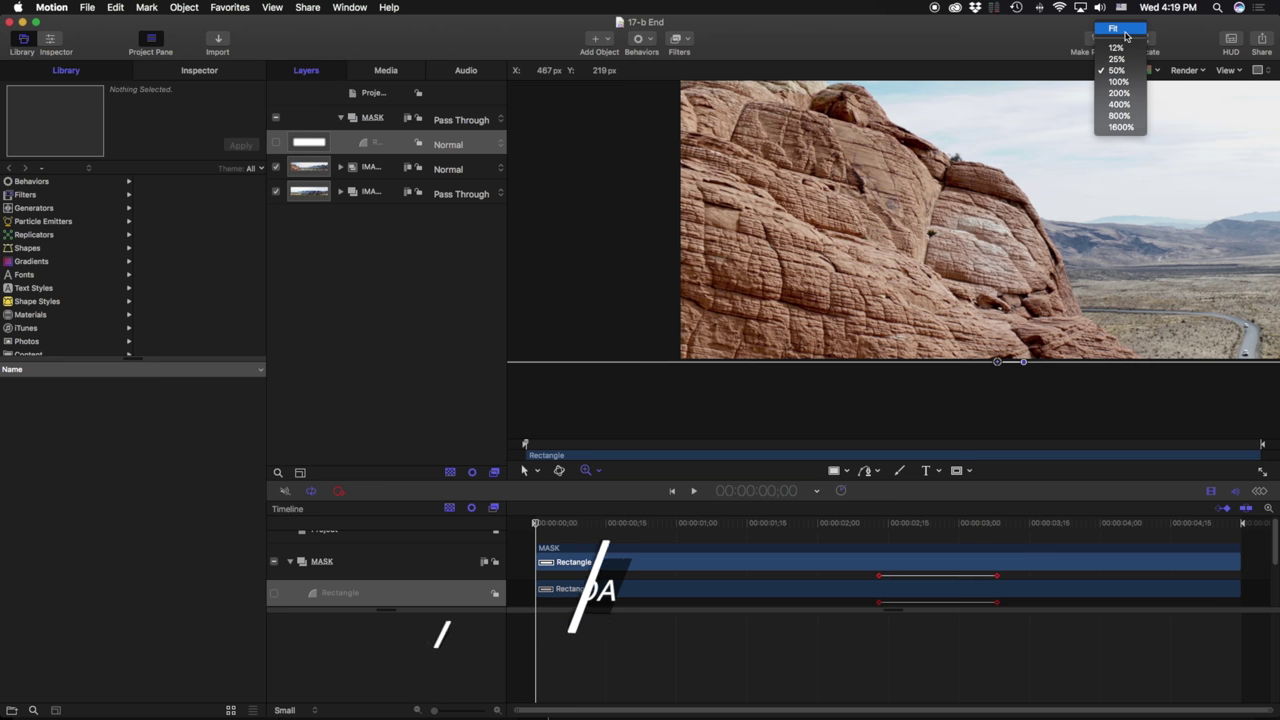
- Fit the canvas view, then play and scrub through the finished 17-b End animation
left_click(1124, 30)
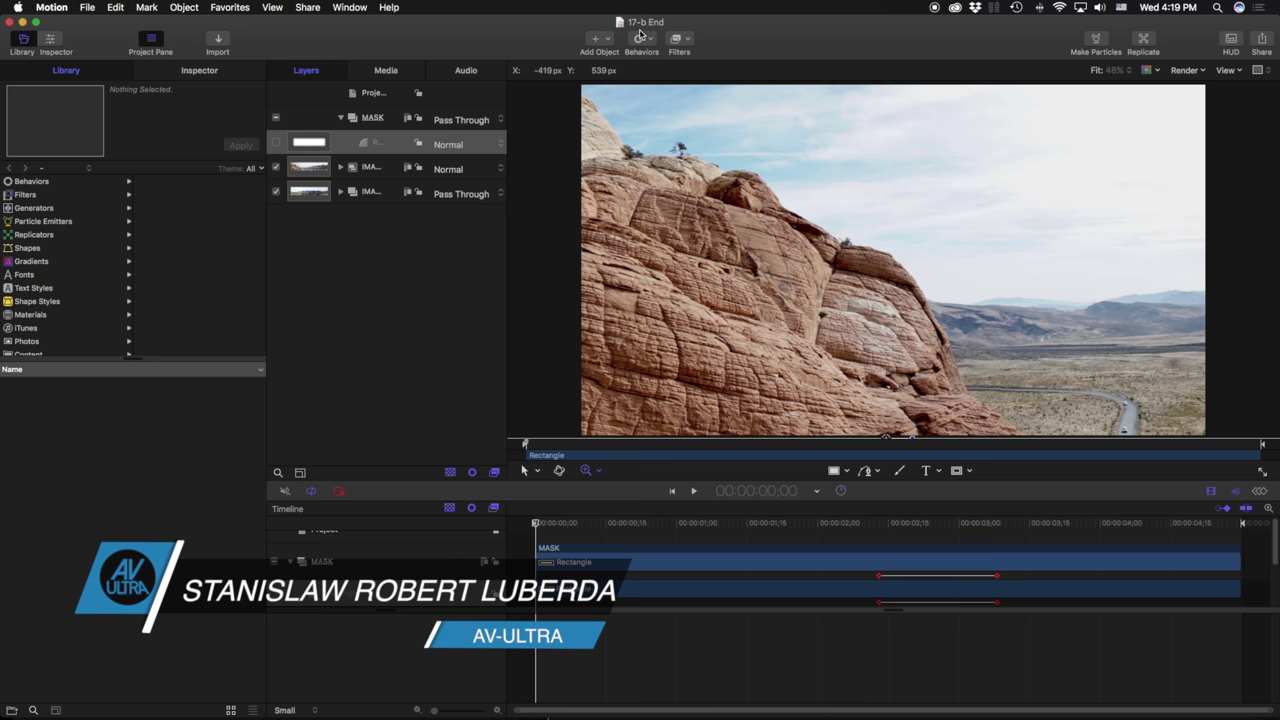
key("space")
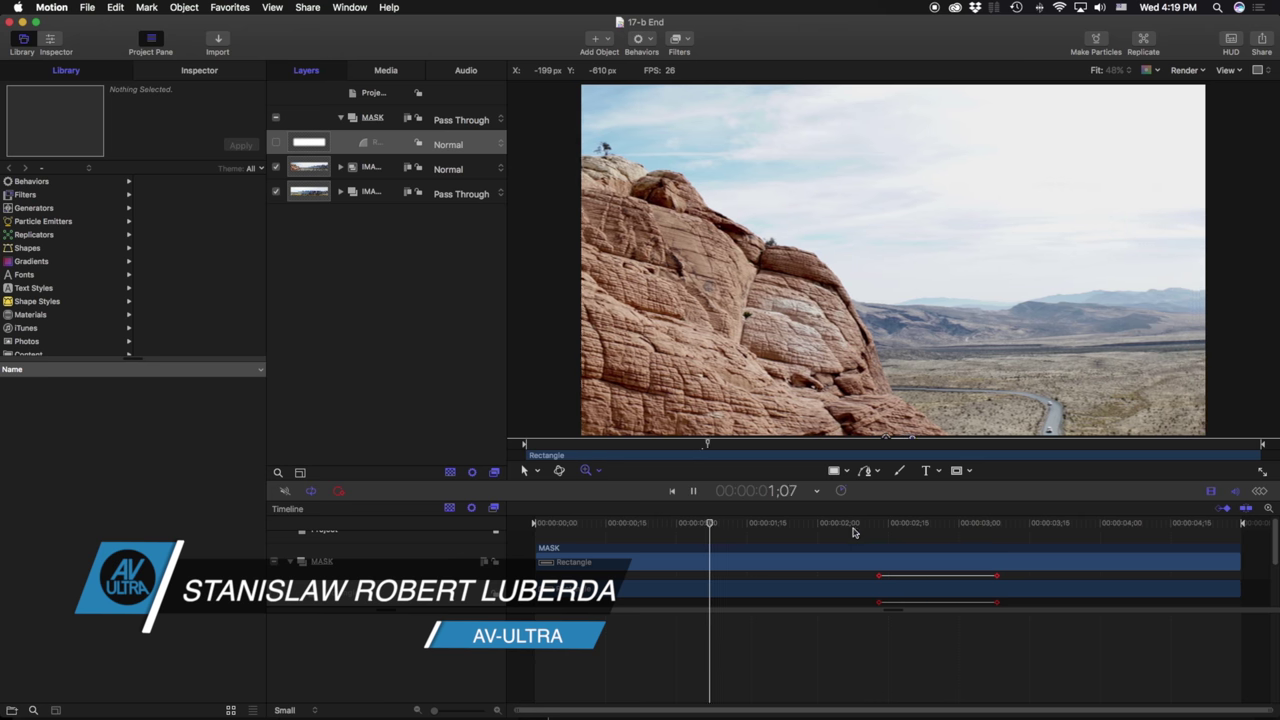
key("space")
left_click(913, 525)
left_click_drag(913, 525, 1138, 503)
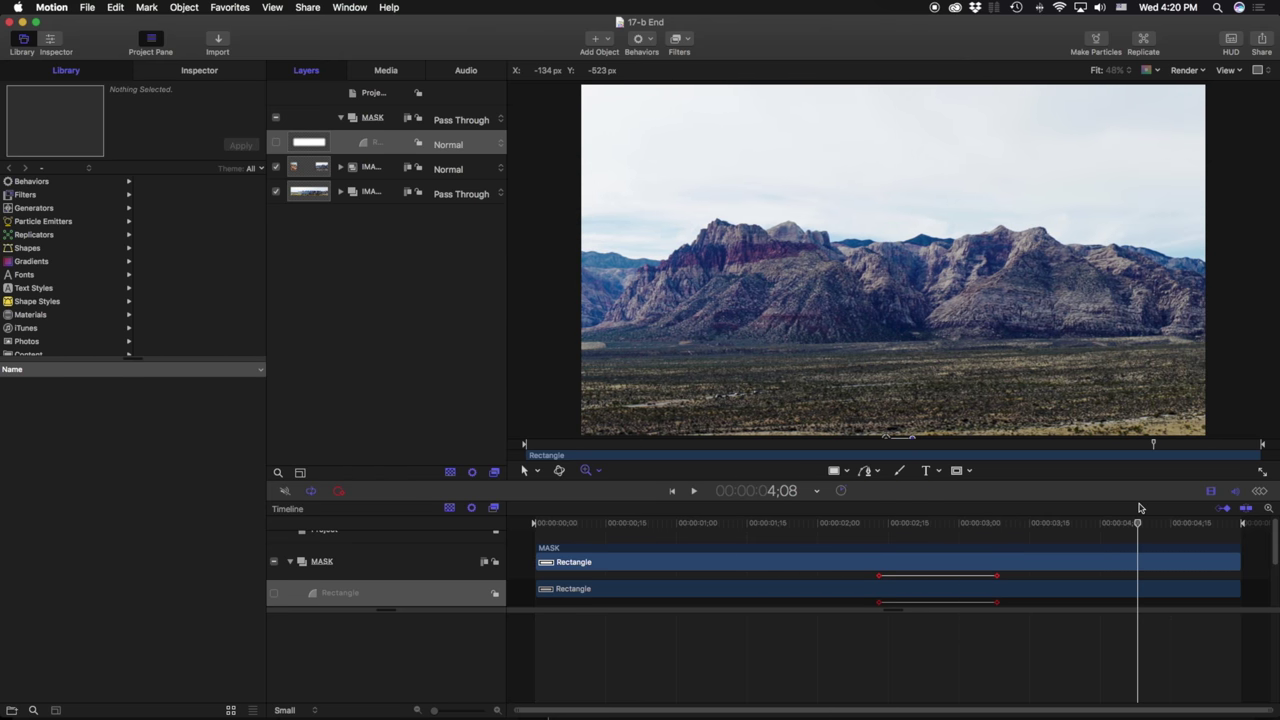
- Expand both IMAGE groups, widen the Layers list, and select the Rectangle layer
left_click(339, 193)
left_click(340, 168)
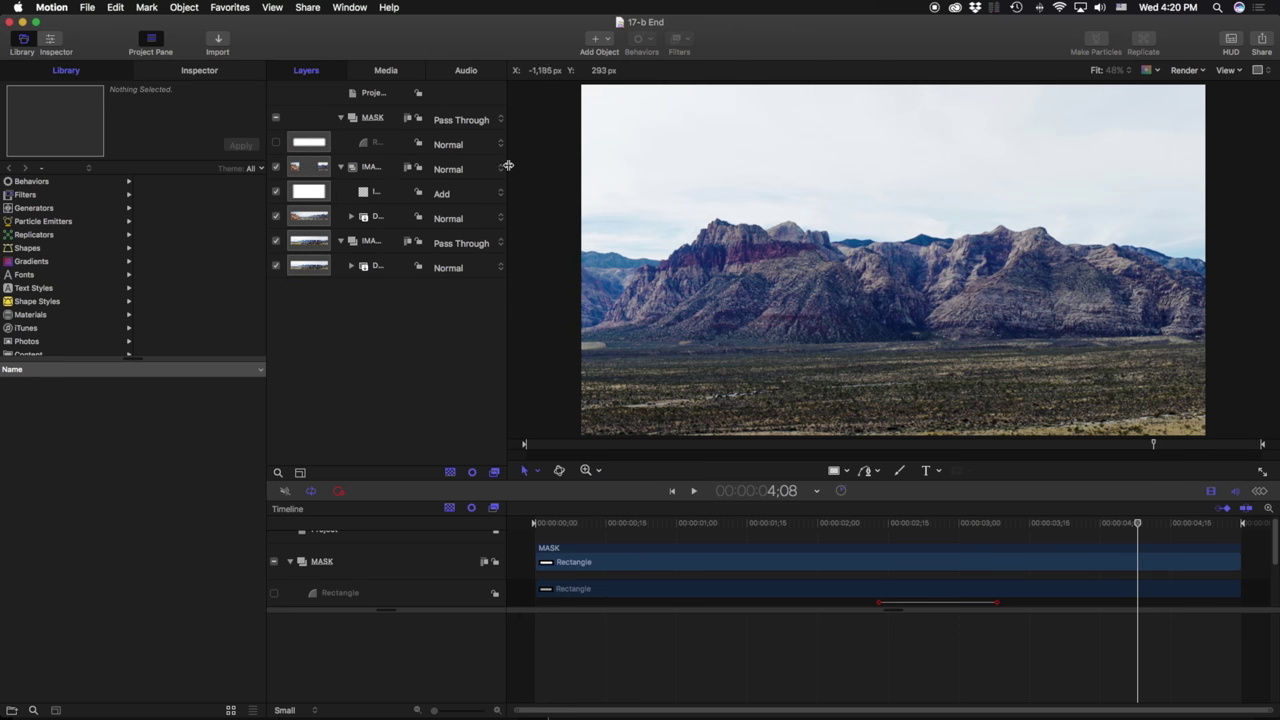
left_click_drag(507, 165, 597, 180)
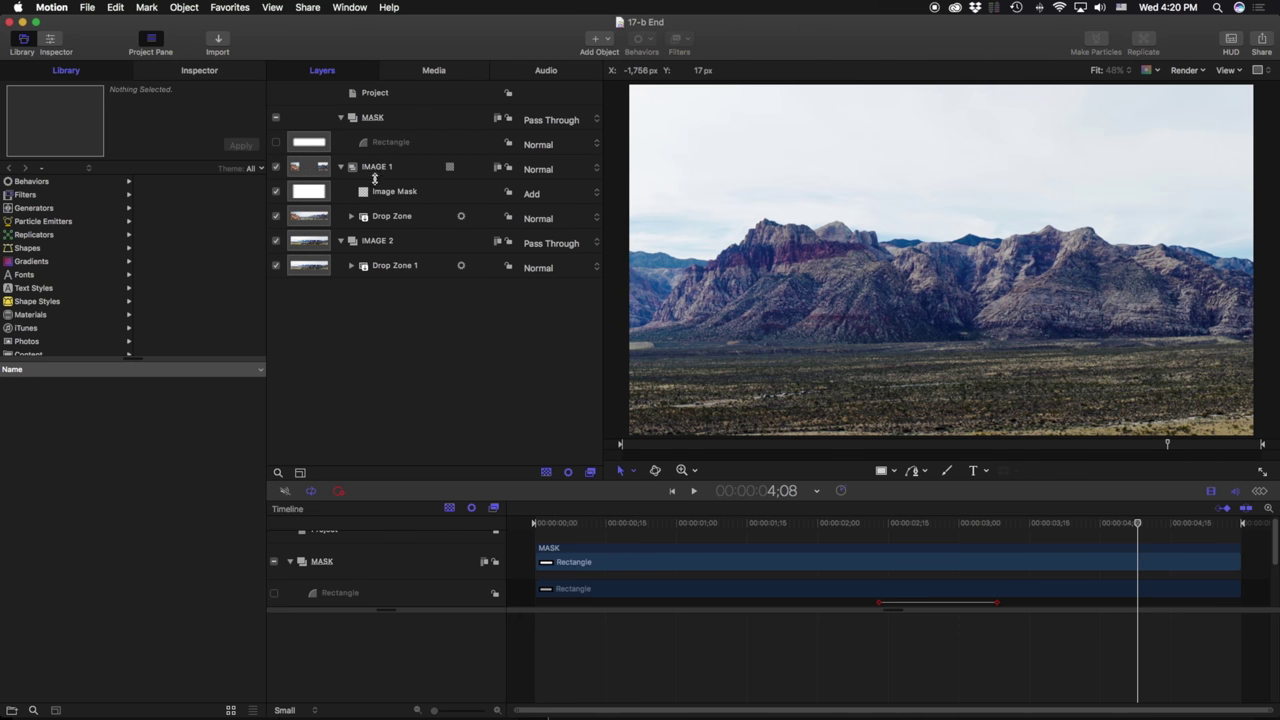
left_click(385, 145)
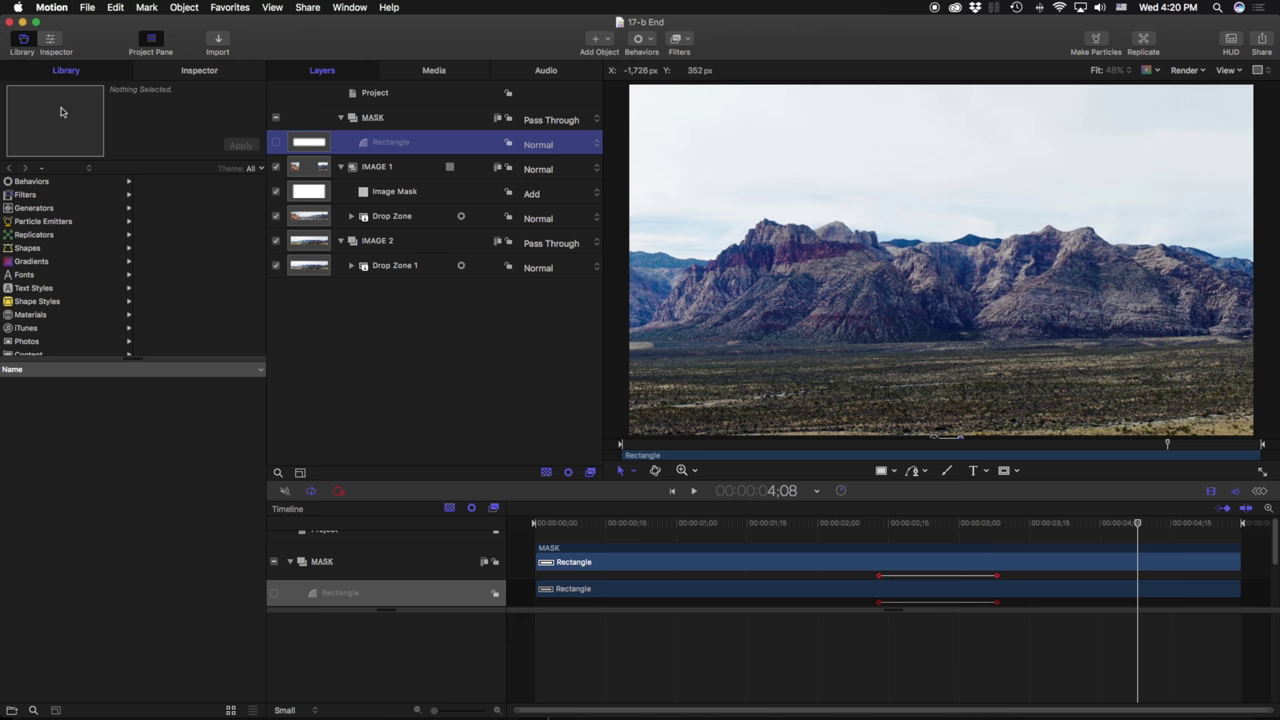
- Close 17-b End, play the 17-b Start project, and toggle IMAGE 1 off and on
left_click(11, 22)
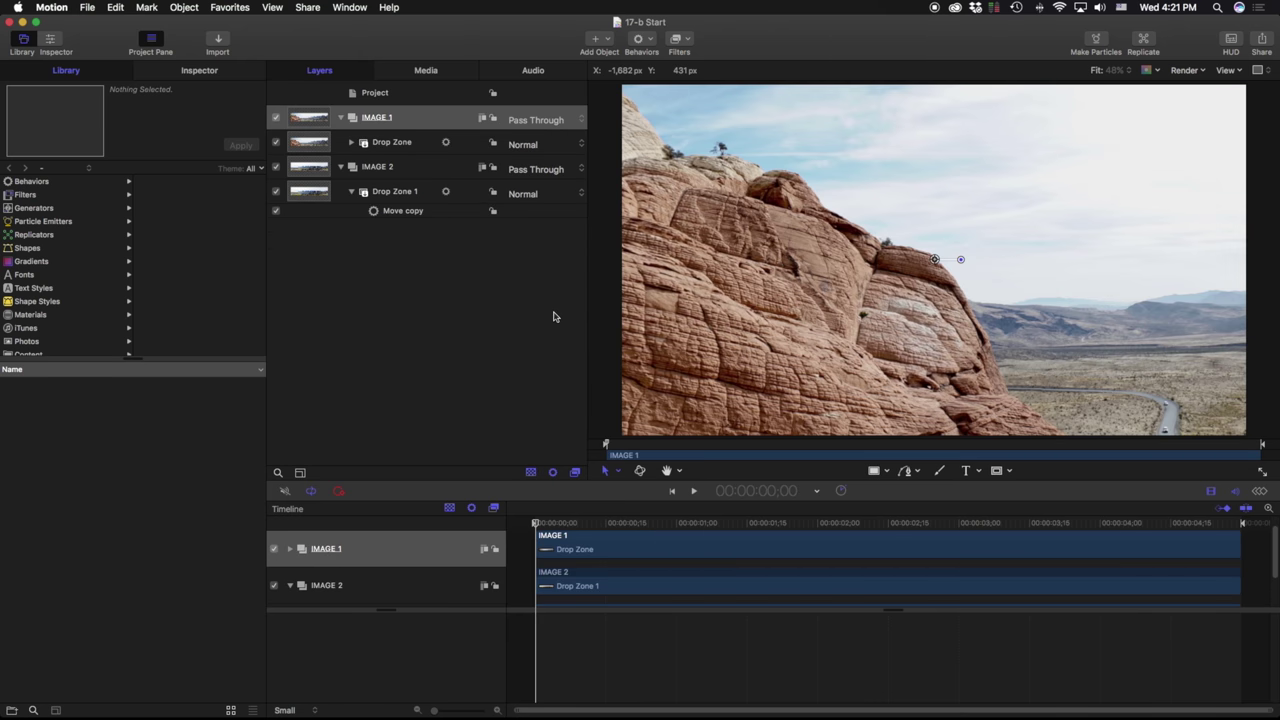
key("space")
key("space")
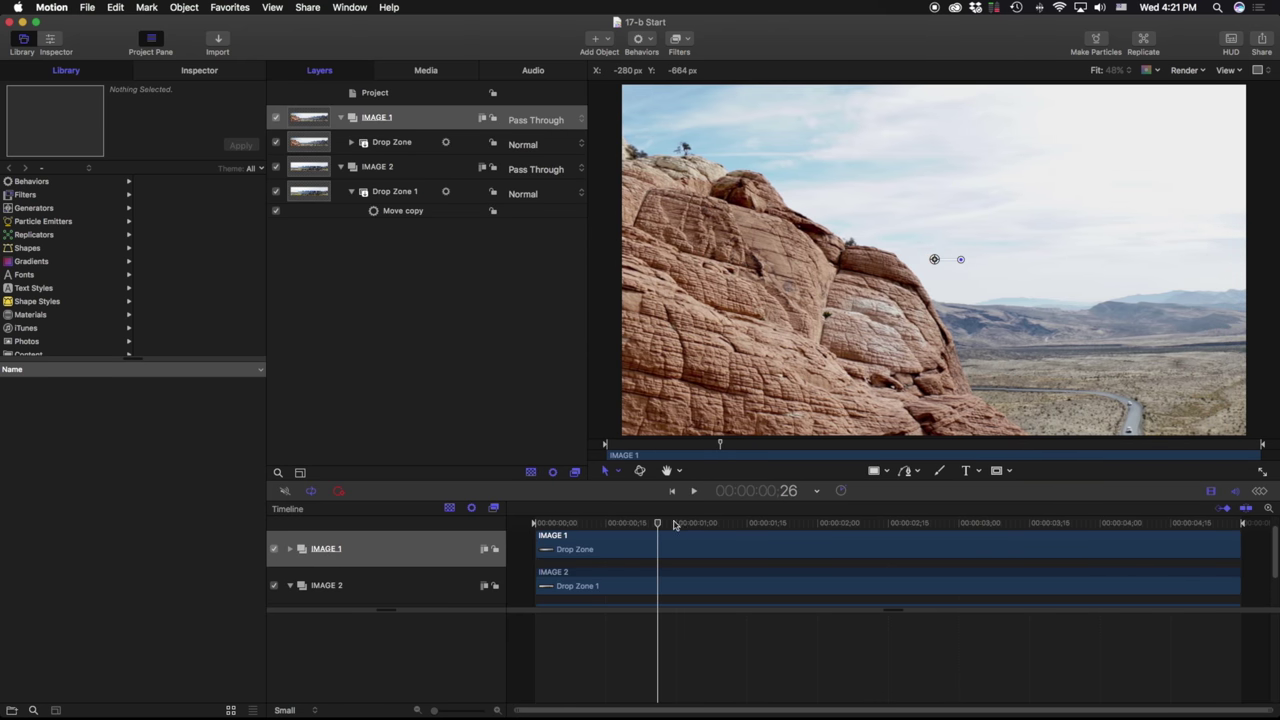
left_click_drag(675, 524, 1208, 521)
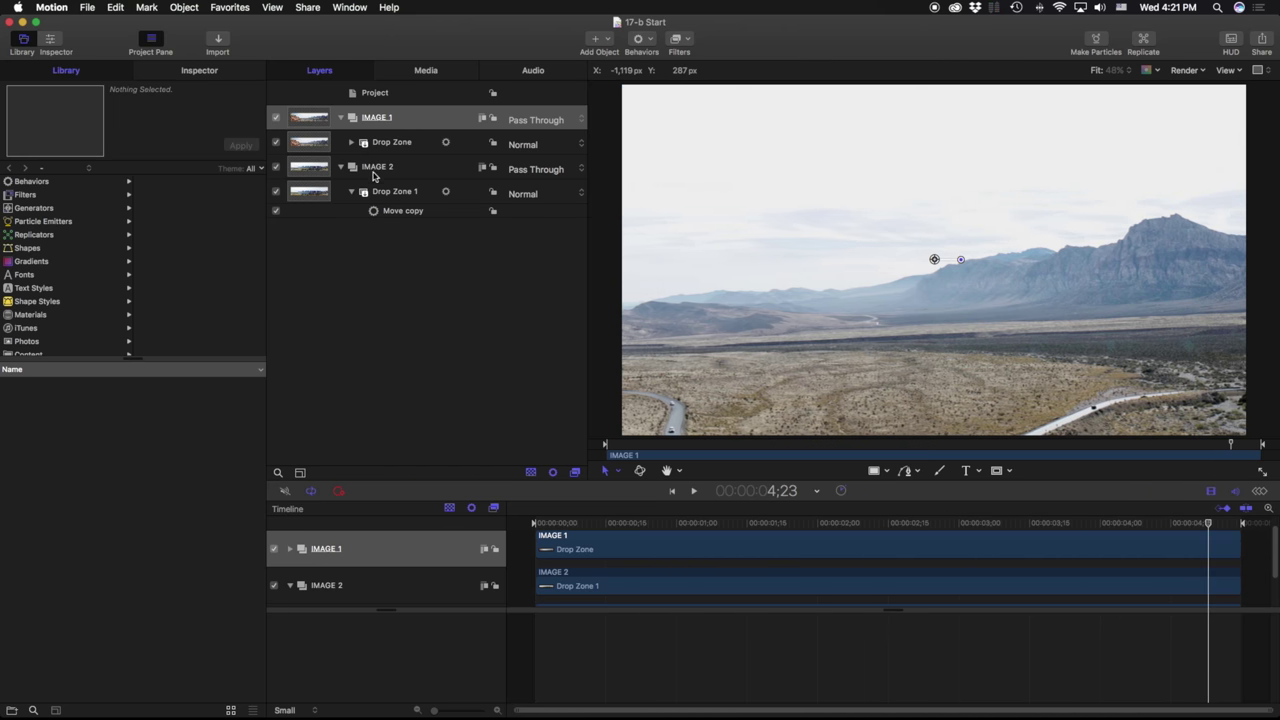
left_click(377, 120)
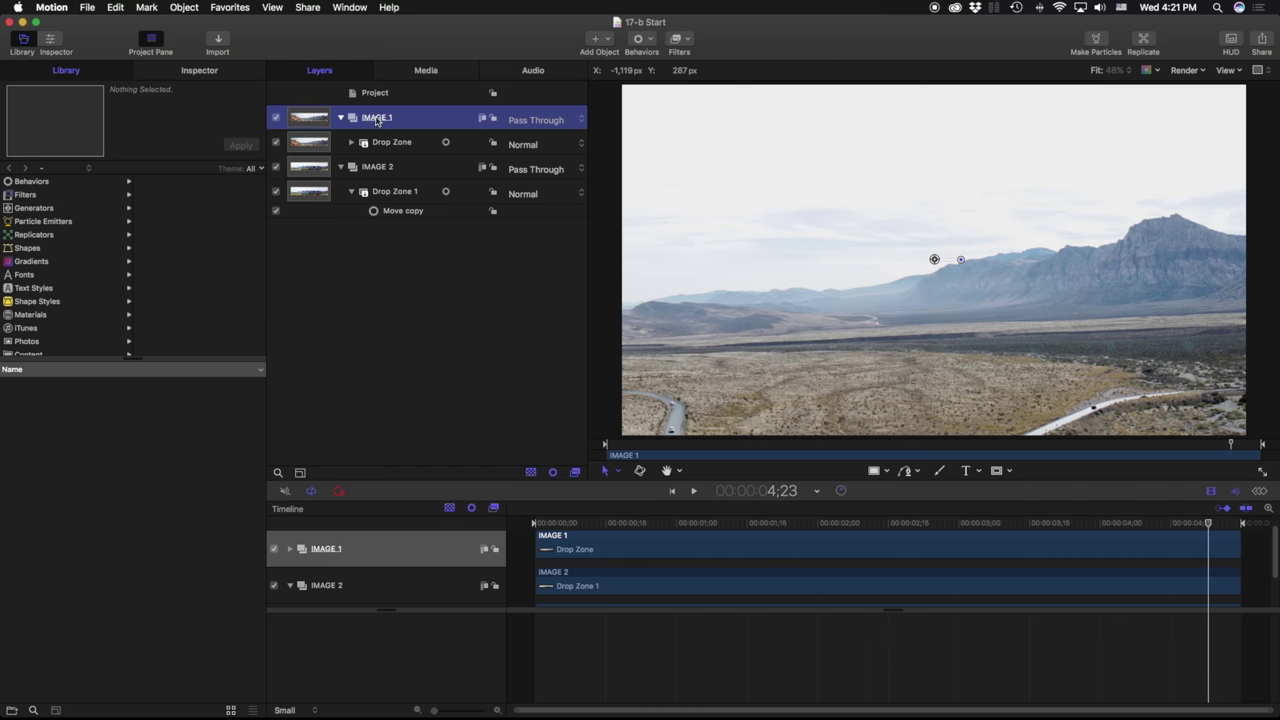
left_click(277, 119)
left_click(277, 119)
- Set canvas zoom to 25% and select IMAGE 2's Move copy behavior, scrubbing the timeline
left_click(1118, 70)
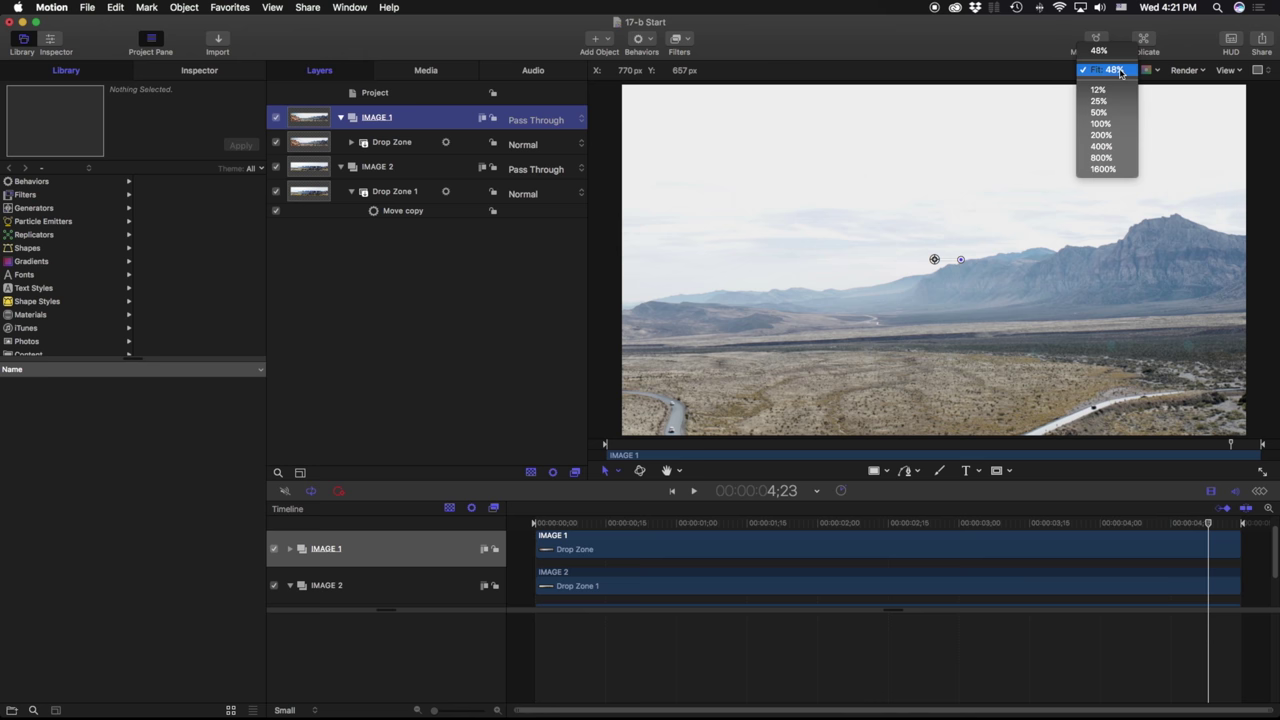
left_click(1117, 71)
left_click(1117, 72)
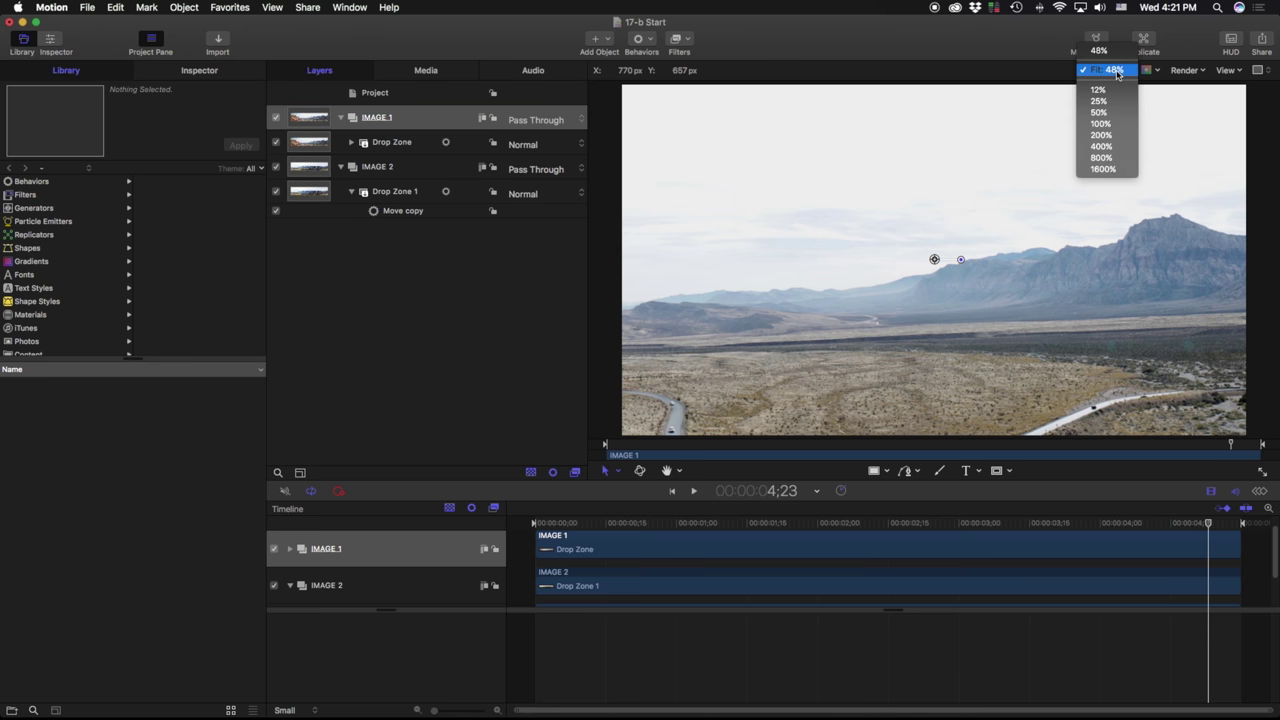
left_click(1100, 101)
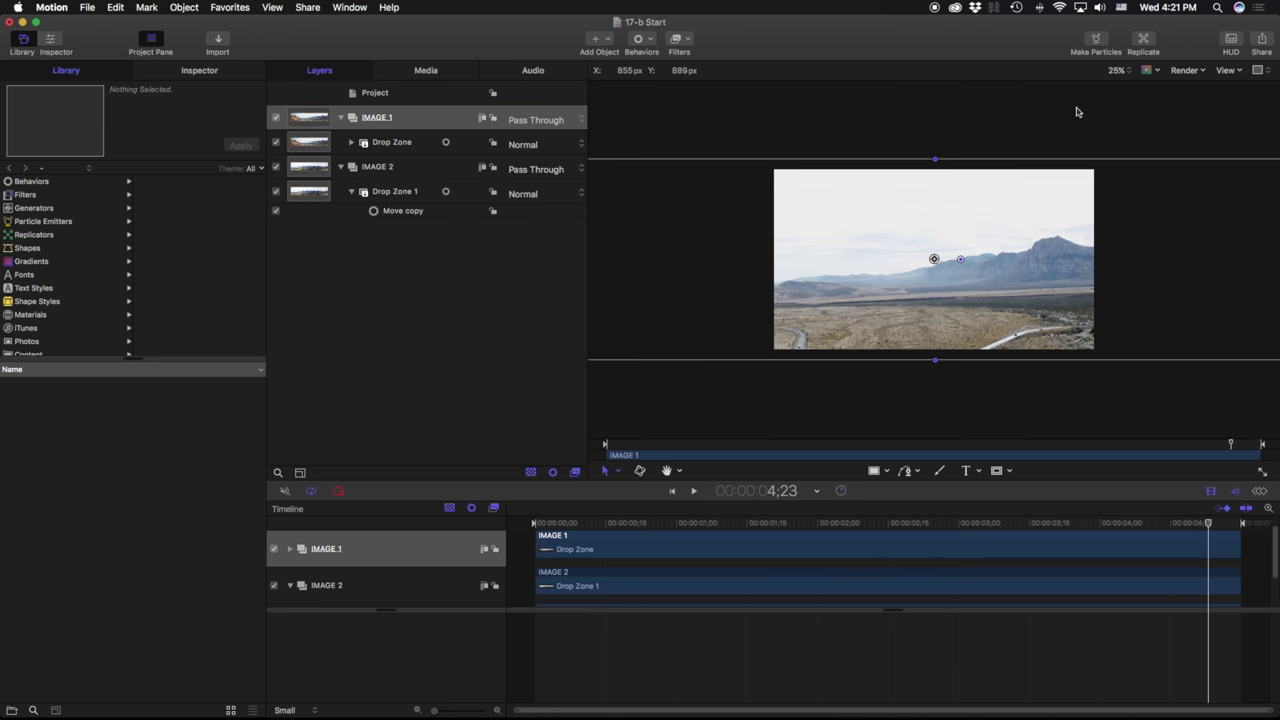
left_click(827, 407)
left_click_drag(1128, 522, 505, 507)
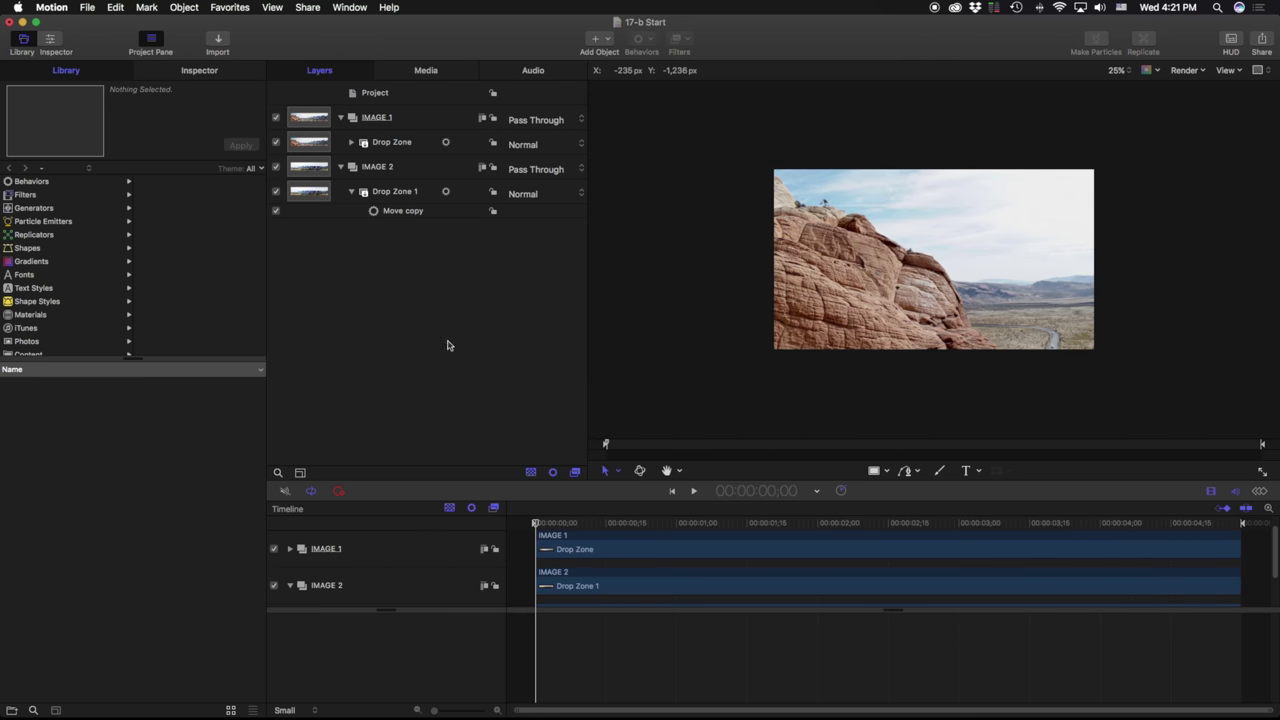
left_click(381, 212)
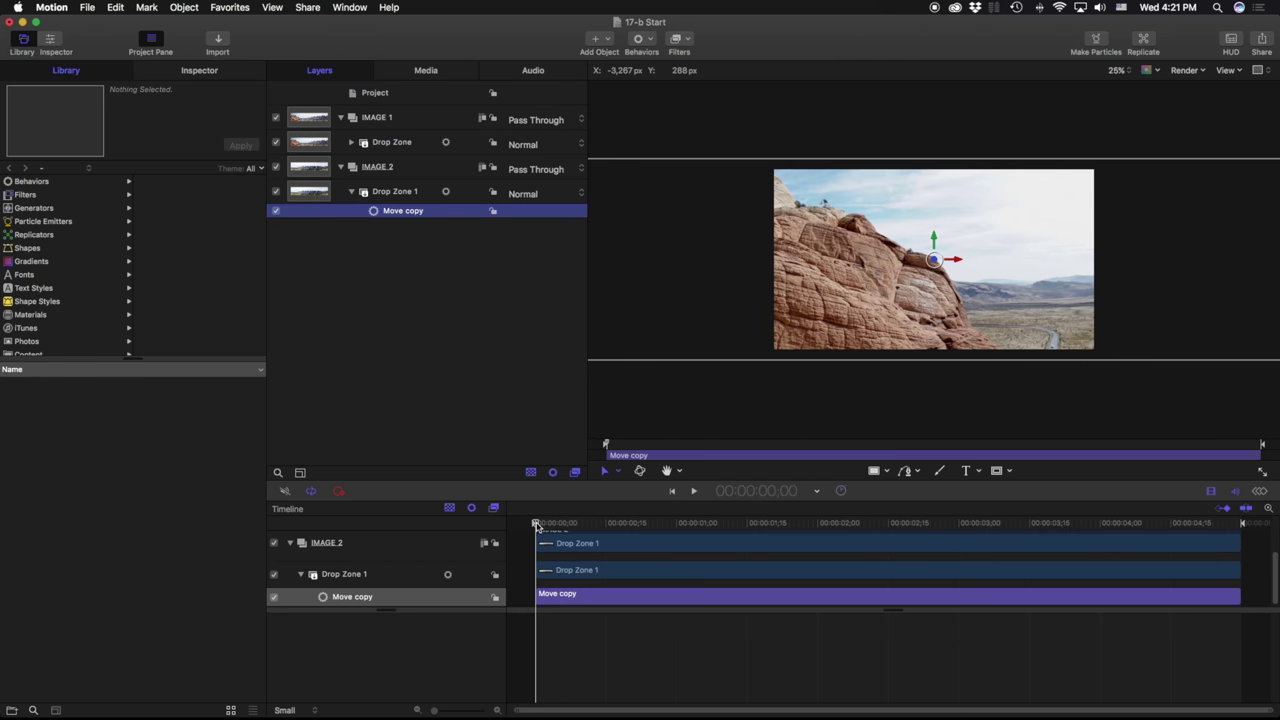
left_click_drag(536, 525, 1240, 526)
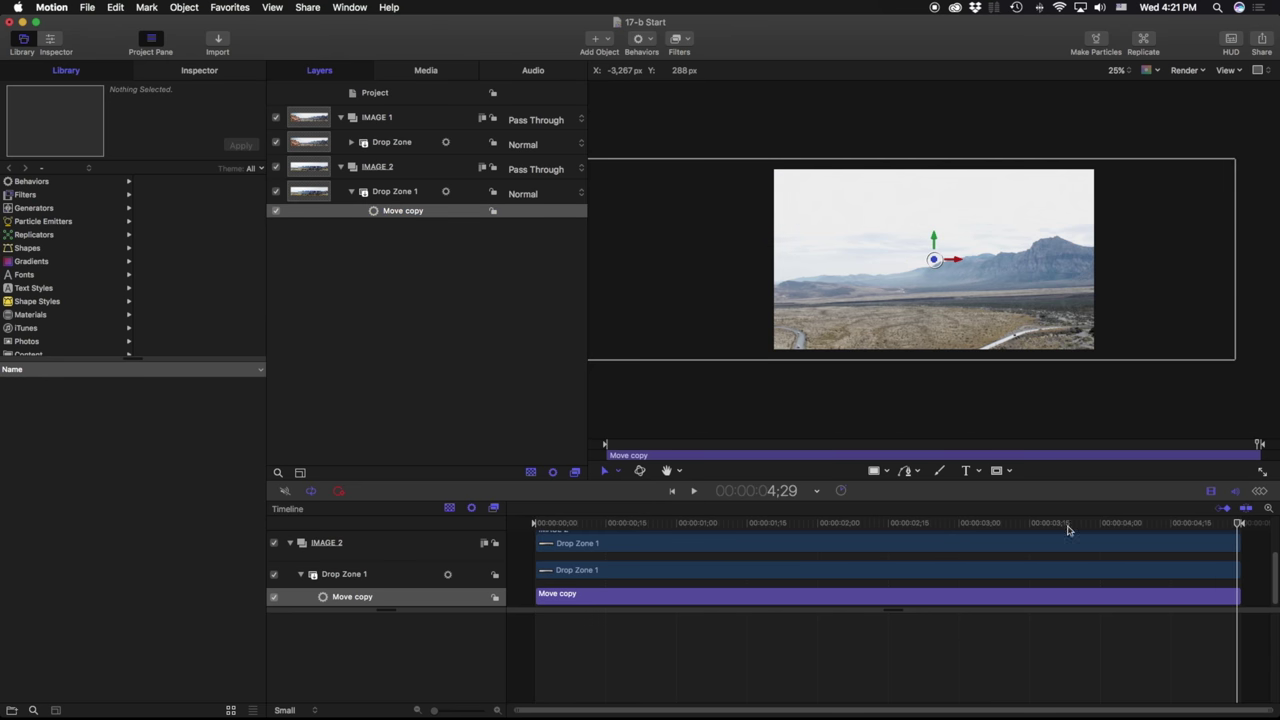
- Create a MASKS group above IMAGE 1 and draw a rectangle over the lower frame
left_click(381, 124)
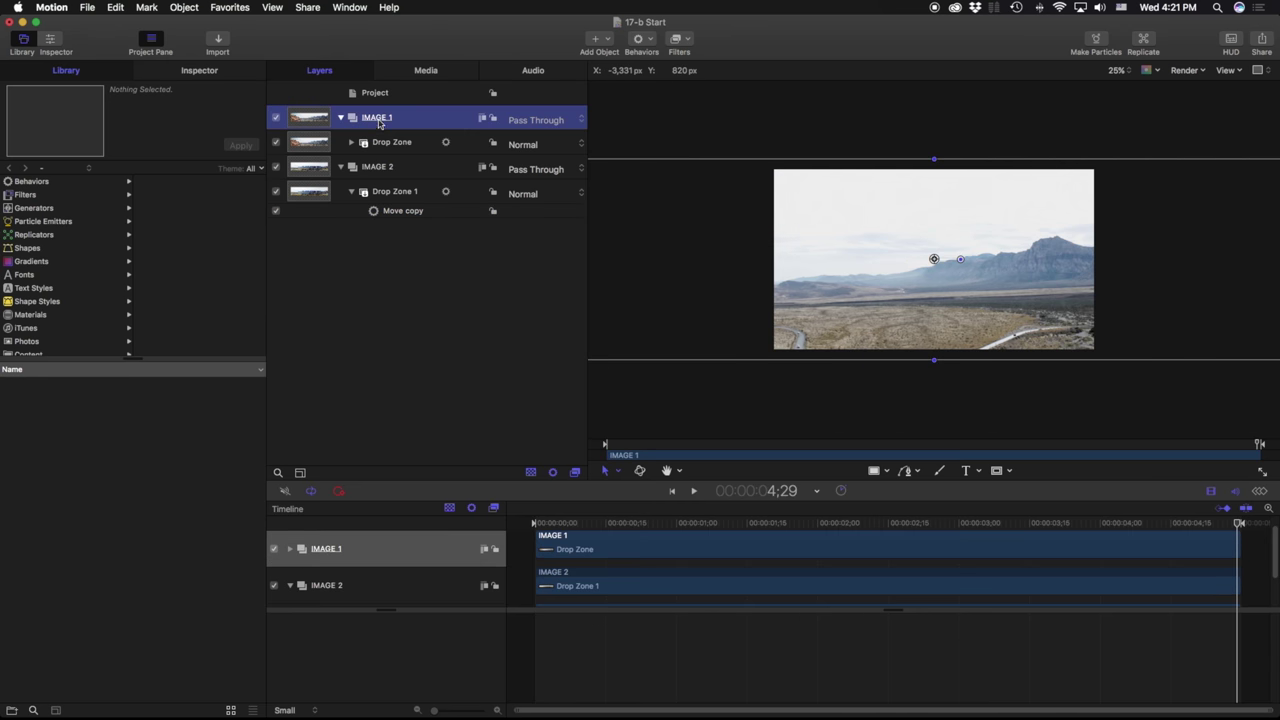
key("super+shift+n")
double_click(383, 121)
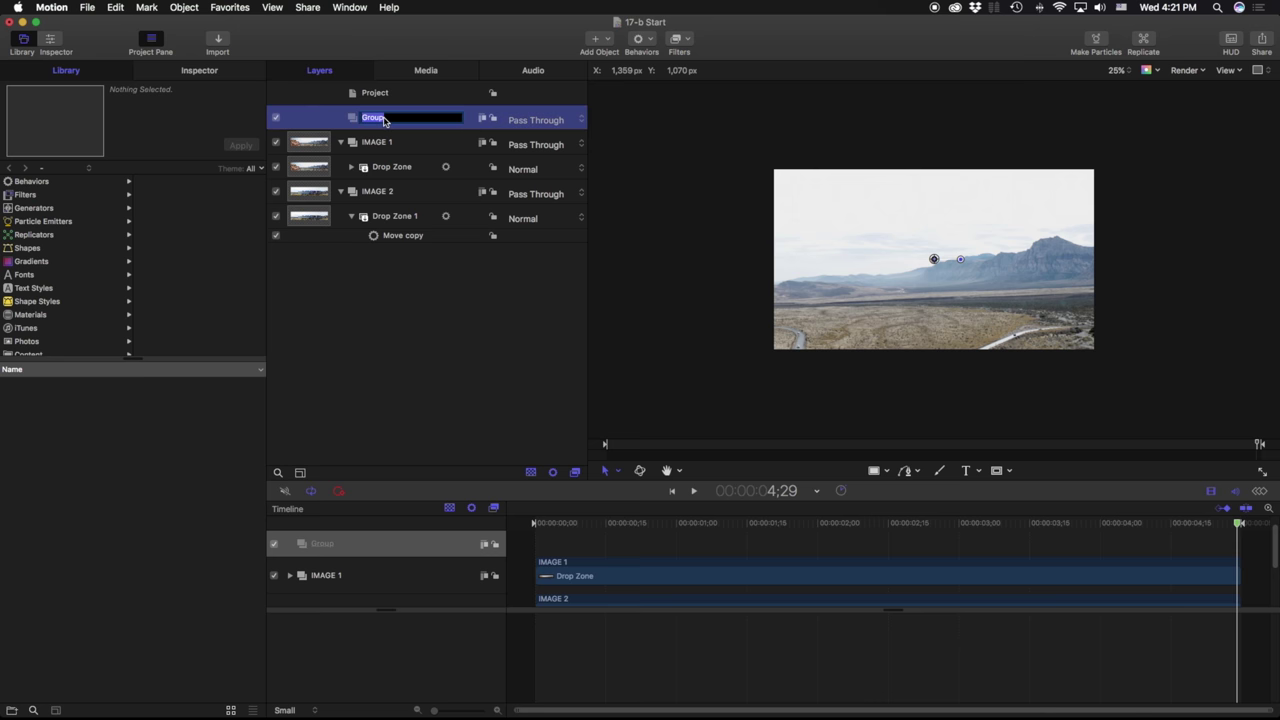
type("MASKS")
left_click(512, 281)
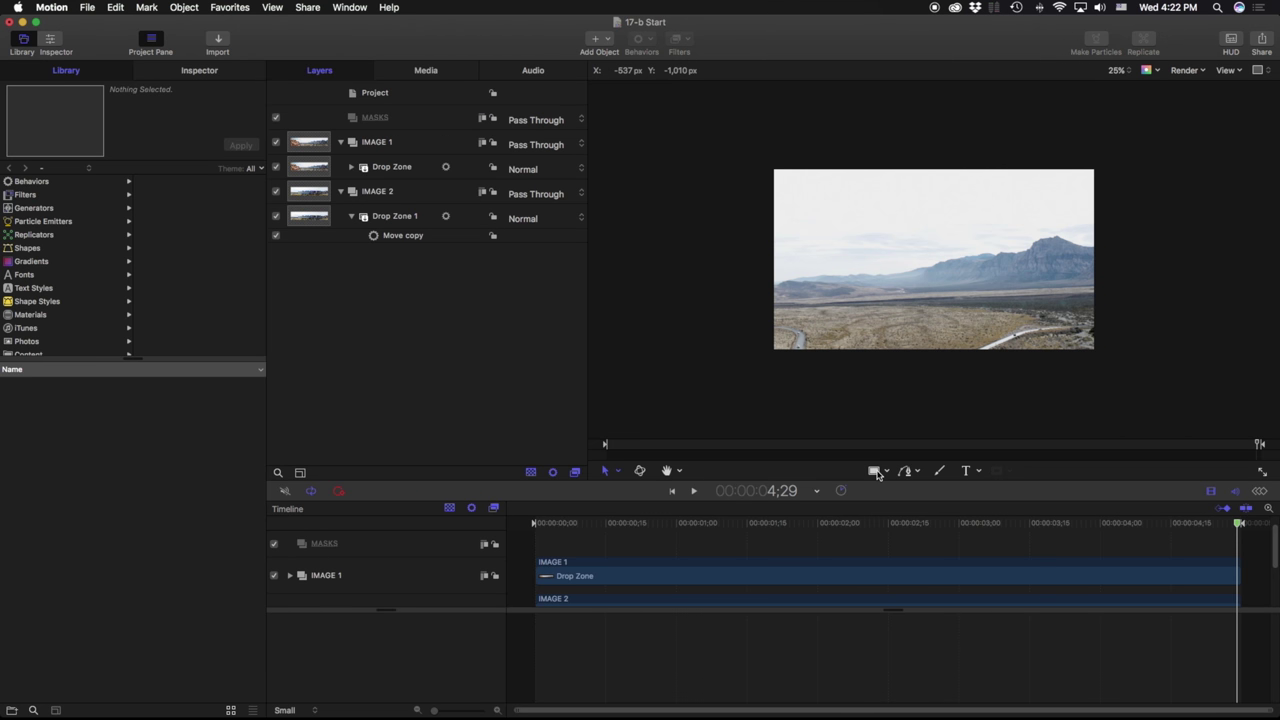
left_click(874, 471)
left_click_drag(701, 371, 1184, 270)
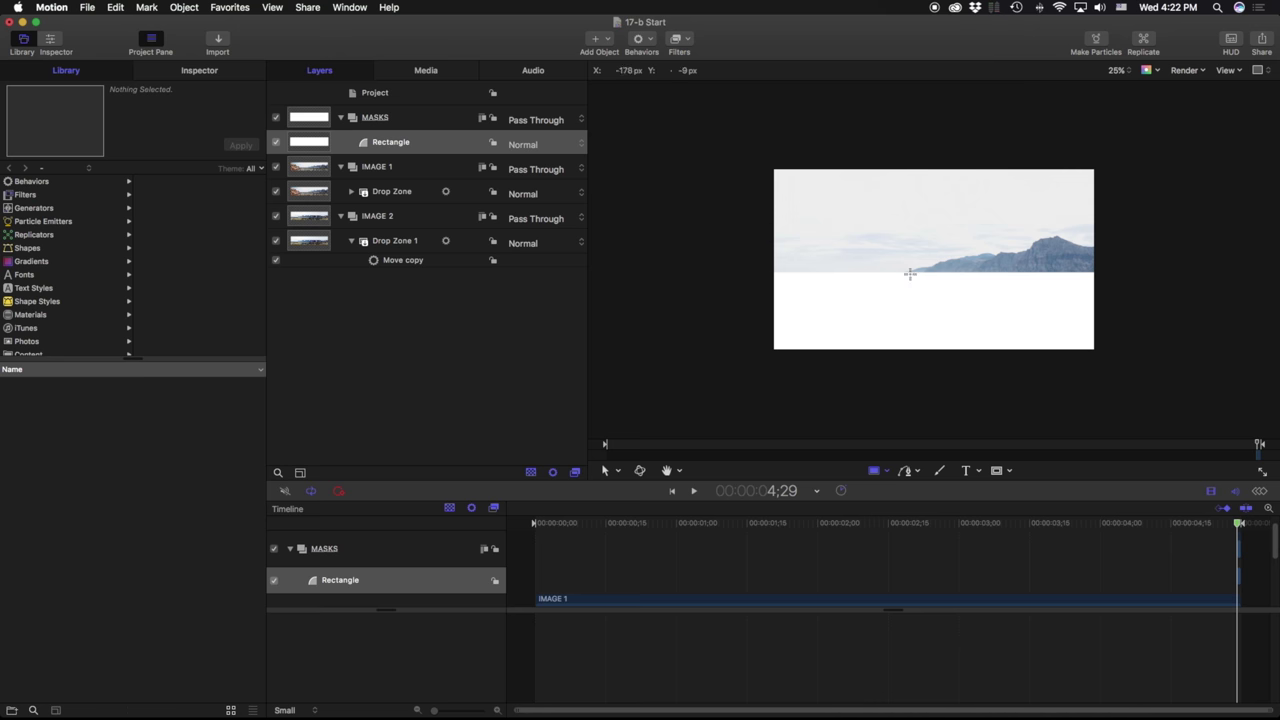
- Set the rectangle's Fill Color to red in the Shape settings
left_click(161, 73)
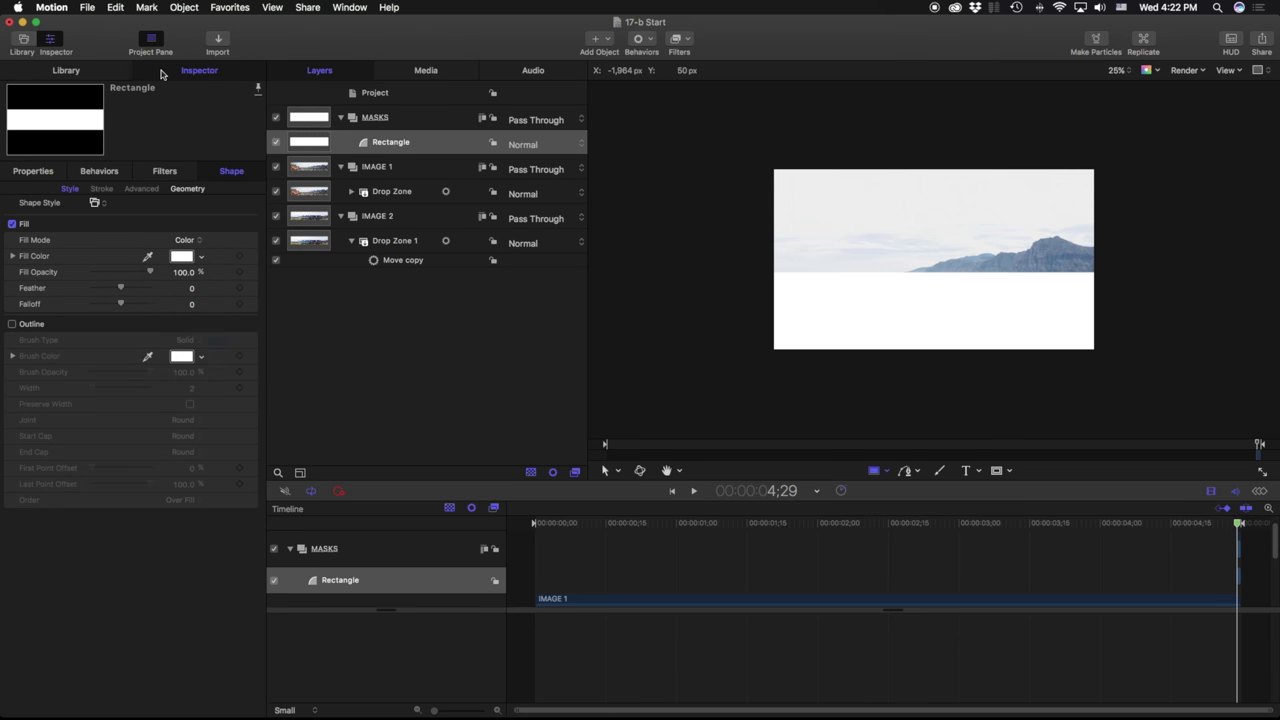
left_click(181, 256)
left_click_drag(570, 510, 620, 507)
left_click(475, 384)
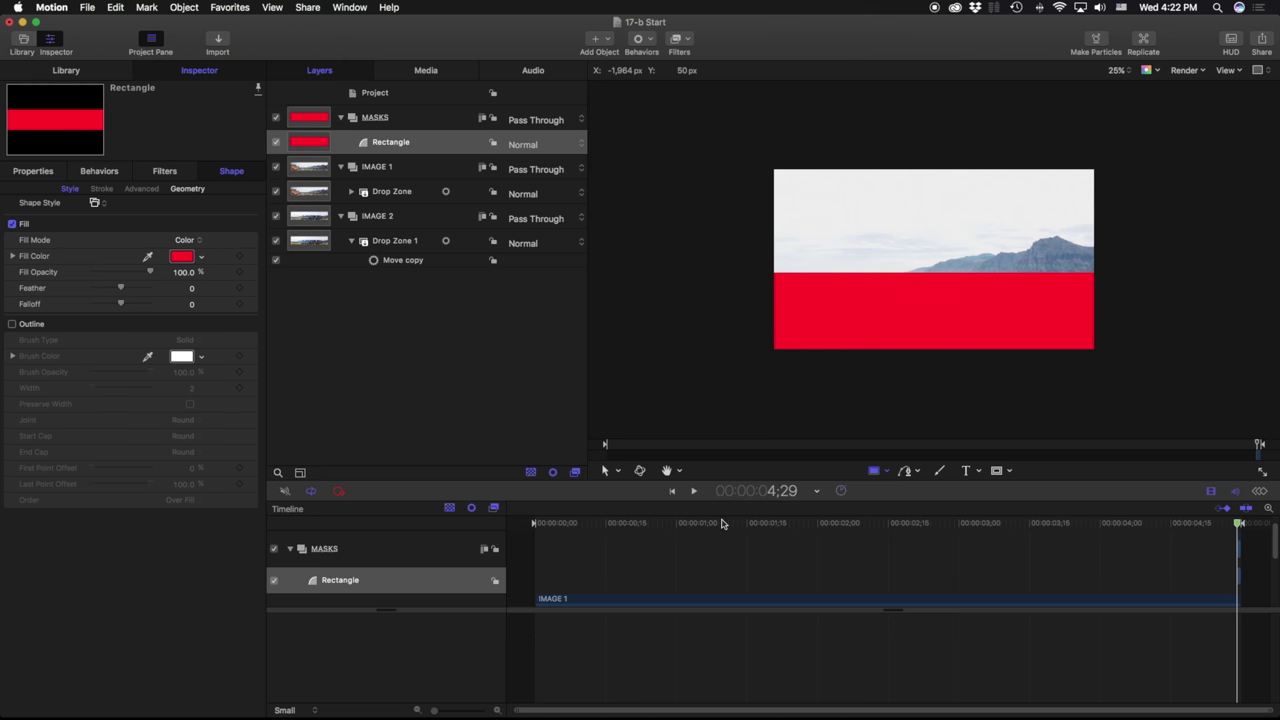
- Rewind to the start and re-enable the MASKS group with Ctrl+T
left_click_drag(725, 522, 536, 522)
scroll(901, 572, "down", 3)
scroll(901, 572, "up", 5)
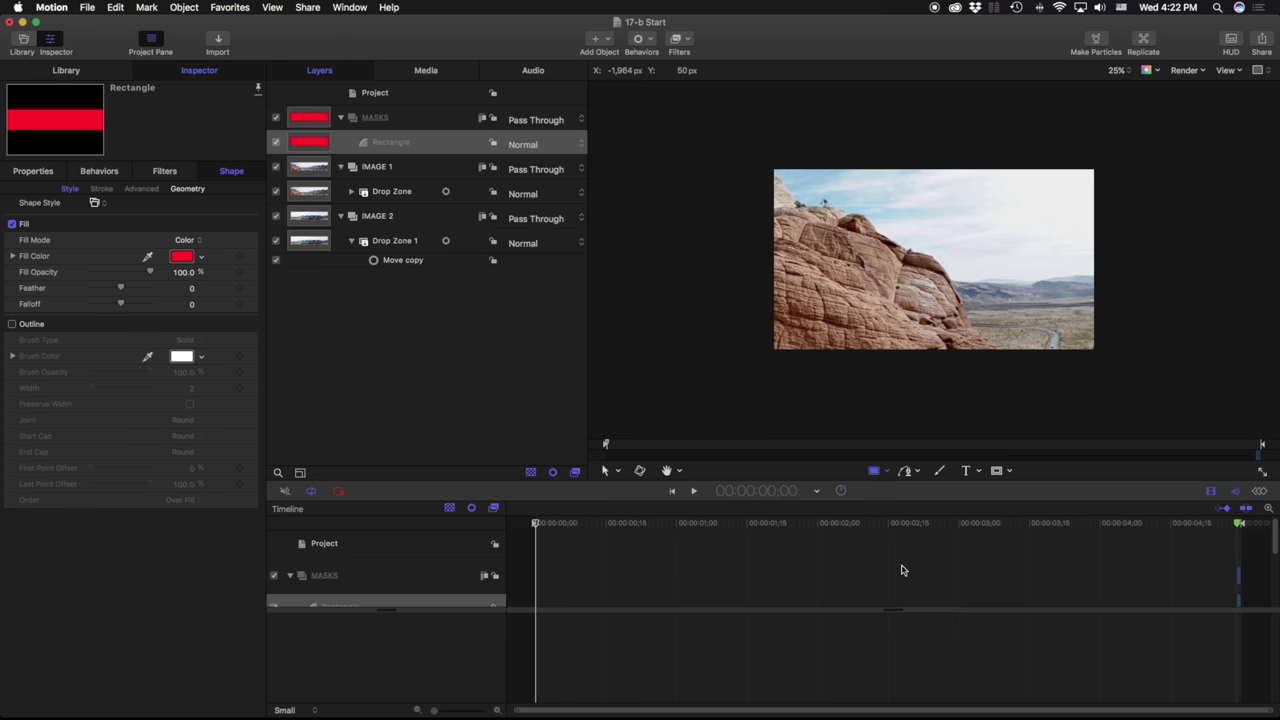
scroll(901, 570, "down", 1)
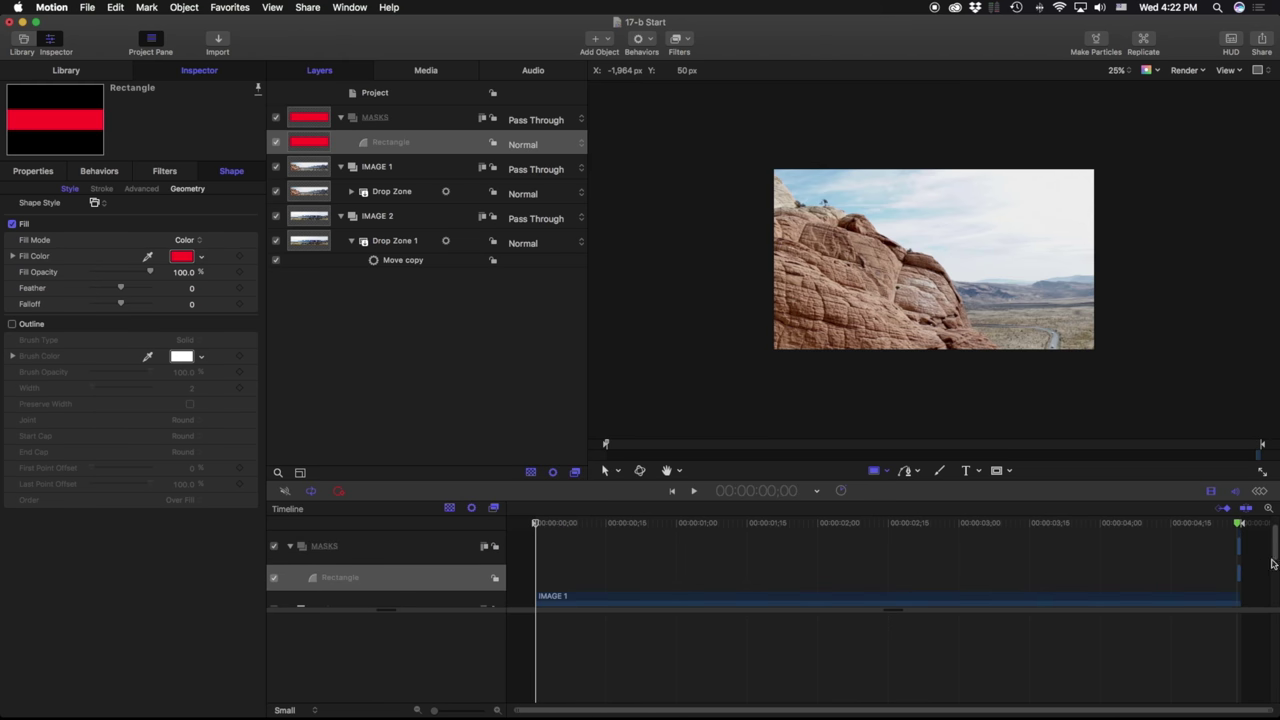
left_click(345, 549)
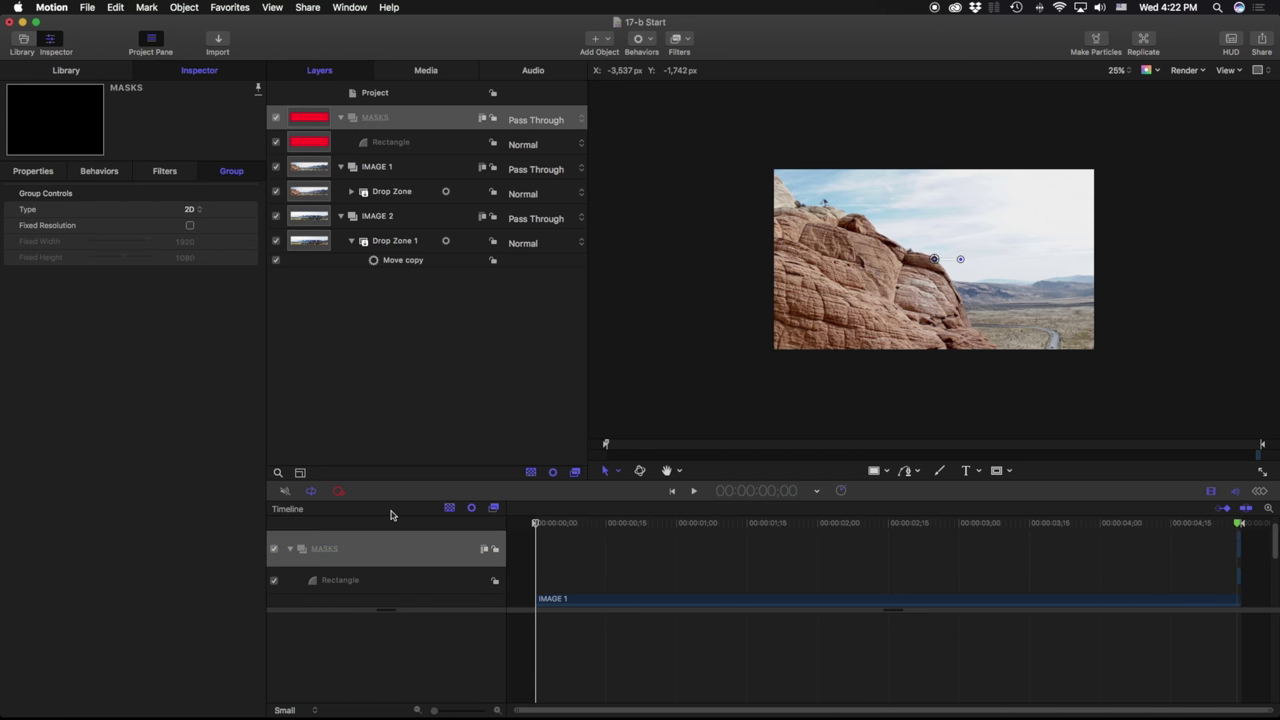
key("ctrl+t")
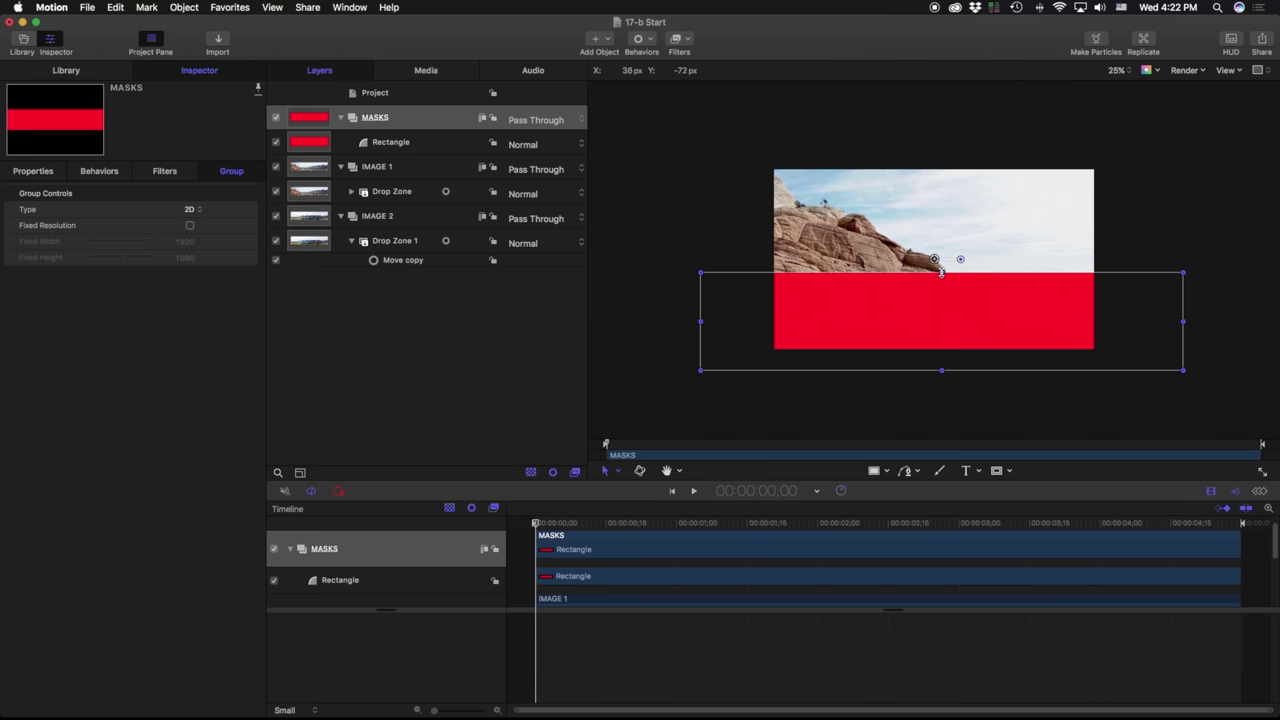
- Squash the red rectangle into a thin strip and move its anchor point to the bottom
left_click_drag(941, 272, 911, 363)
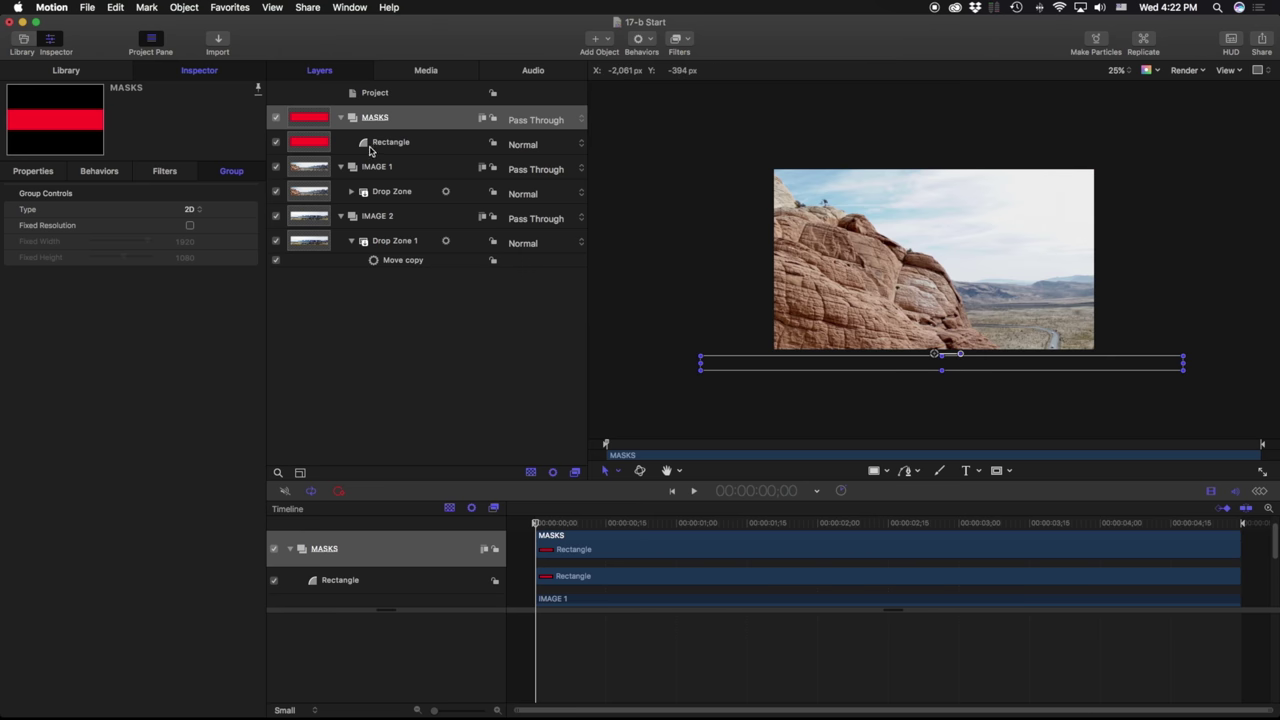
left_click(37, 173)
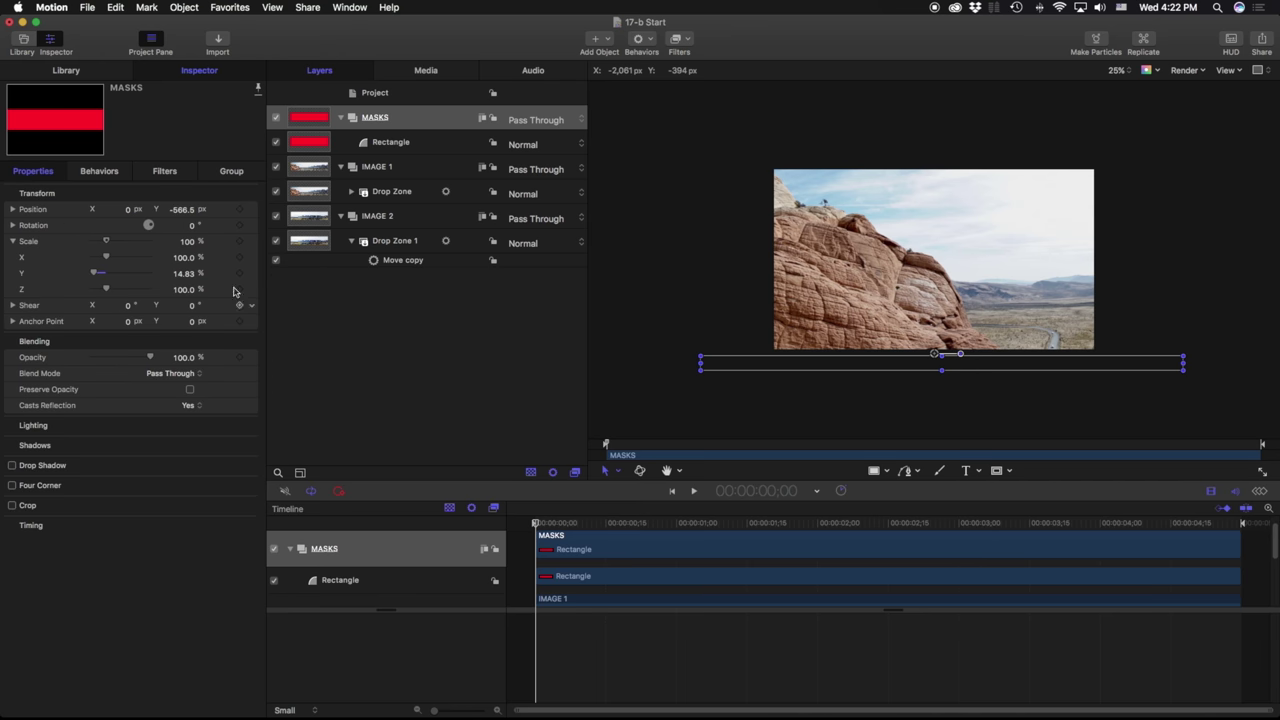
mouse_move(800, 522)
left_mouse_down()
mouse_move(814, 522)
mouse_move(737, 522)
mouse_move(808, 522)
left_mouse_up()
left_click(617, 472)
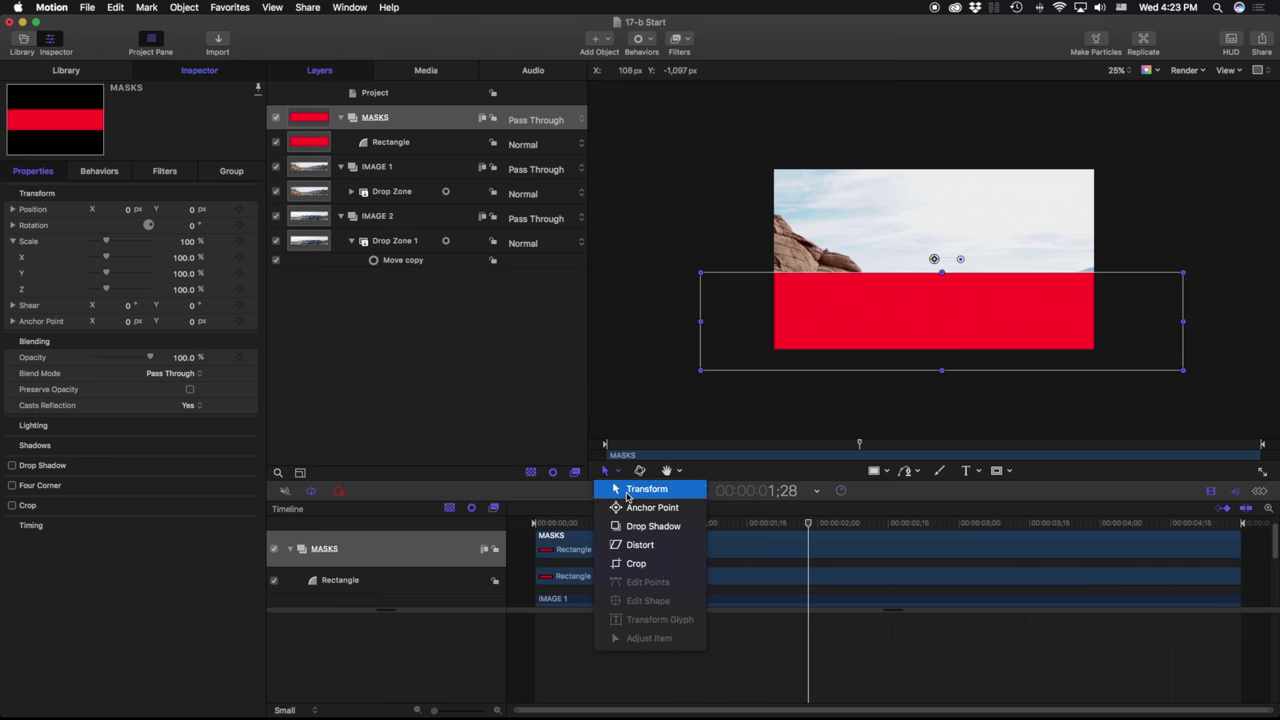
left_click(640, 506)
left_click_drag(938, 245, 973, 369)
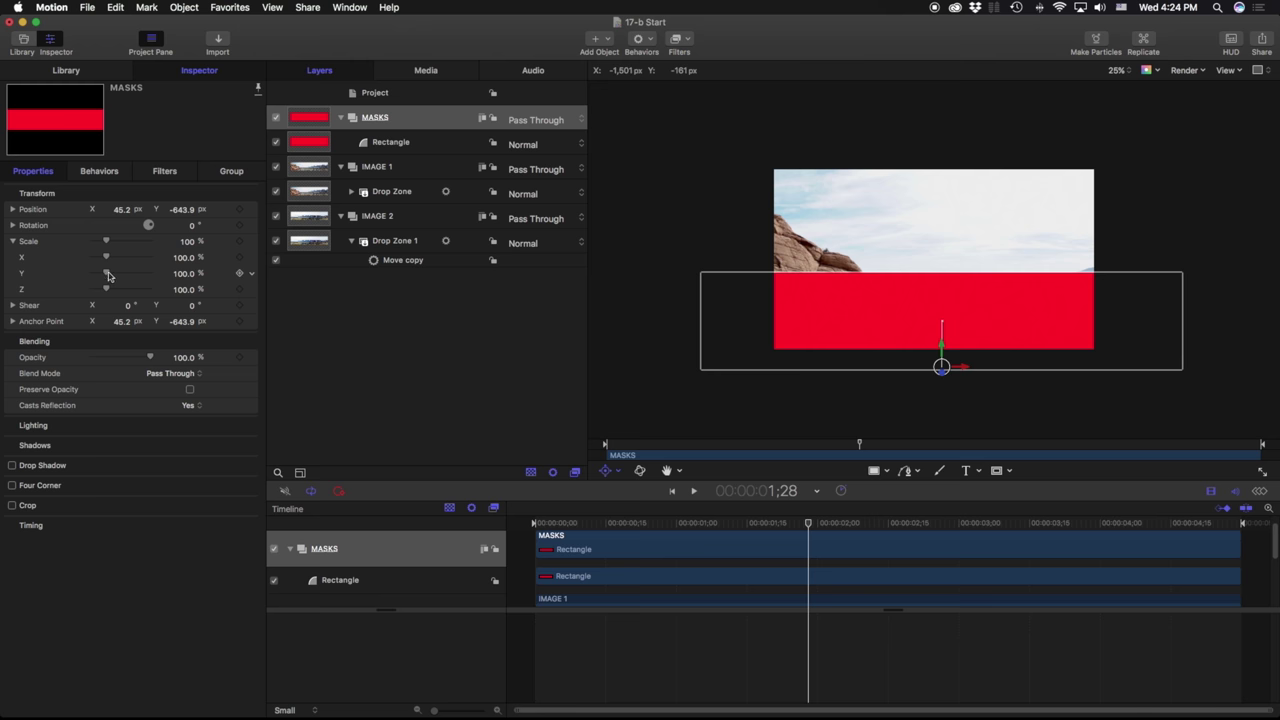
- Keyframe Scale Y at 13.16% at 1;28 and 287.86% at 3;00, then preview
left_click_drag(108, 275, 96, 279)
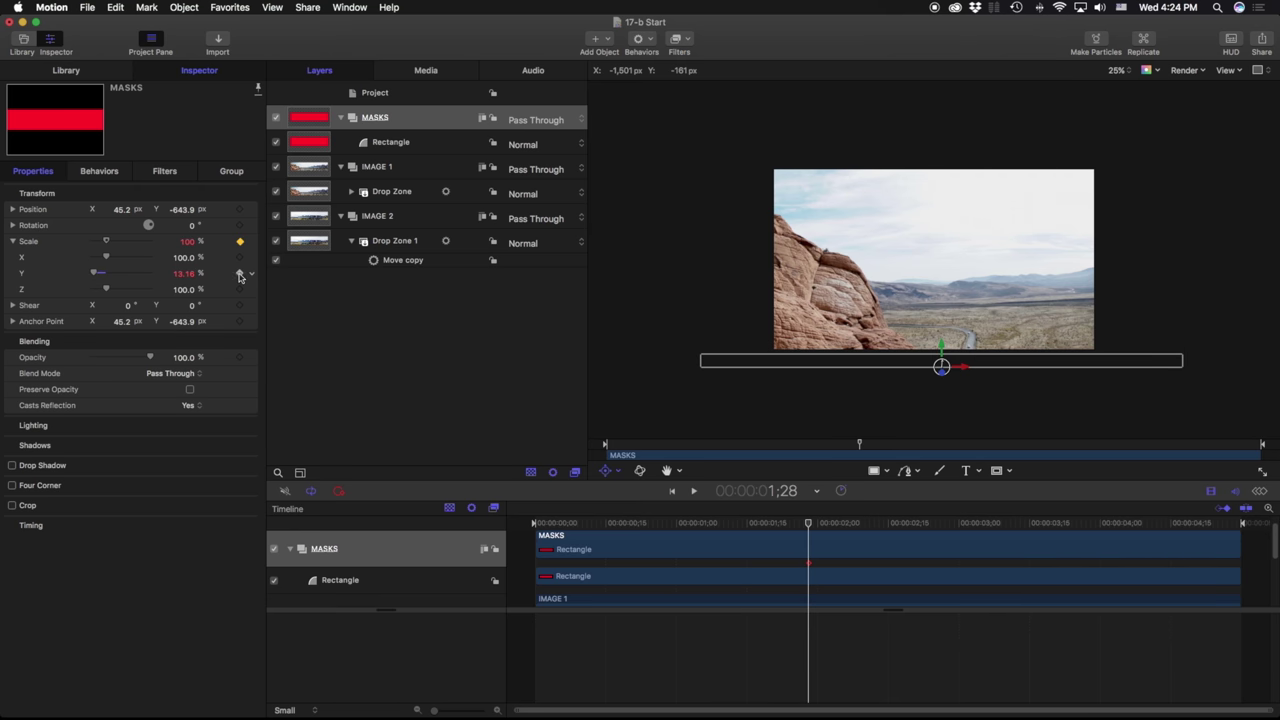
left_click(239, 274)
left_click_drag(808, 523, 958, 523)
left_click_drag(95, 275, 140, 275)
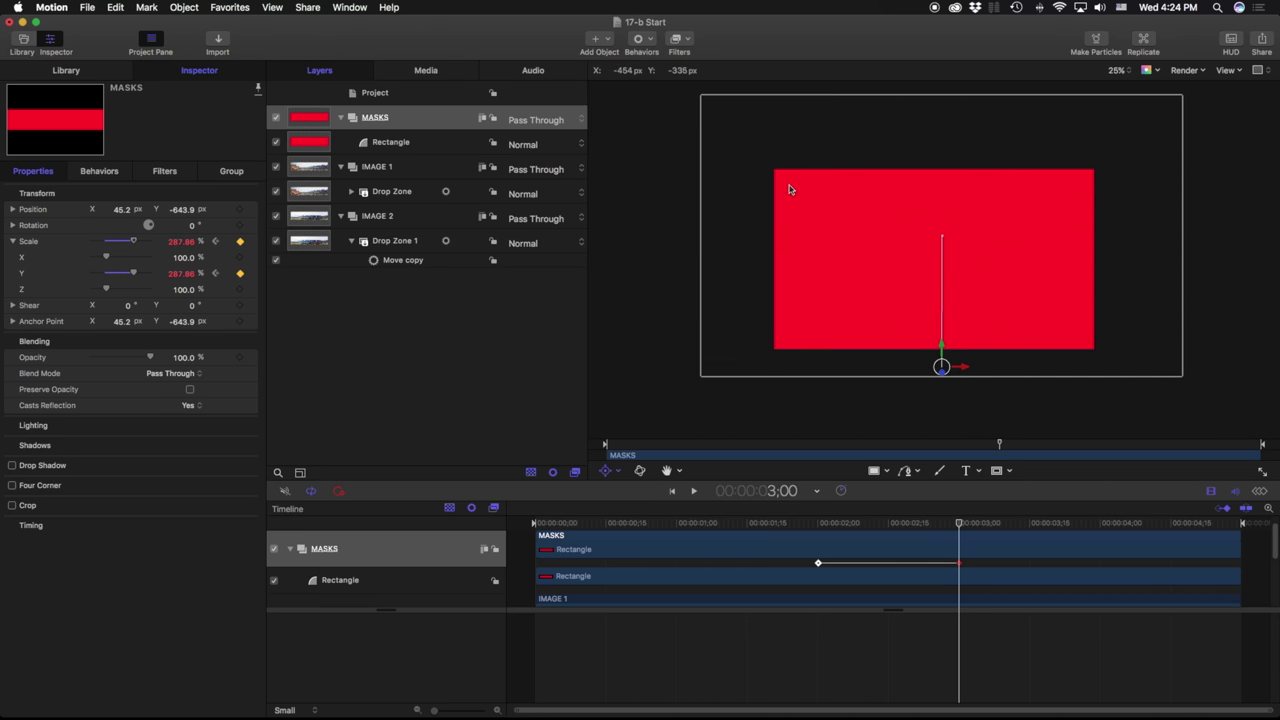
left_click_drag(955, 525, 948, 499)
- Add an Image Mask to IMAGE 1 and set the MASKS group as its source
left_click(366, 168)
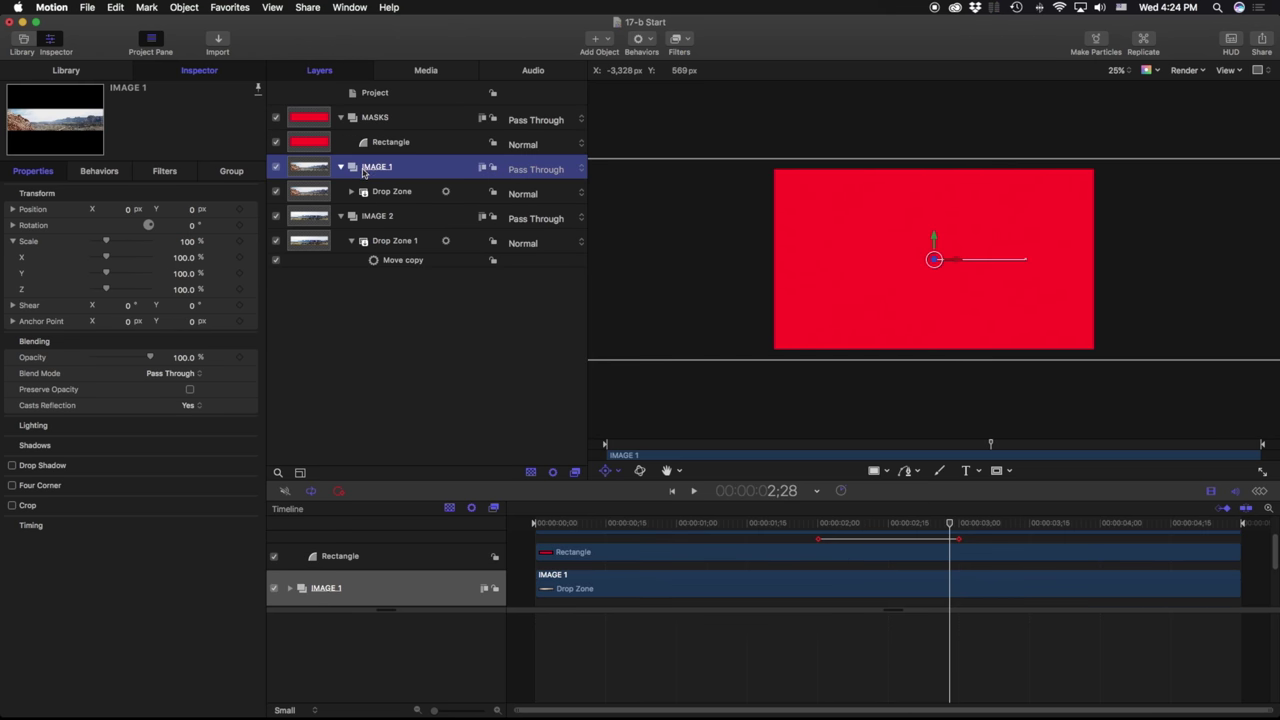
right_click(365, 168)
left_click(413, 358)
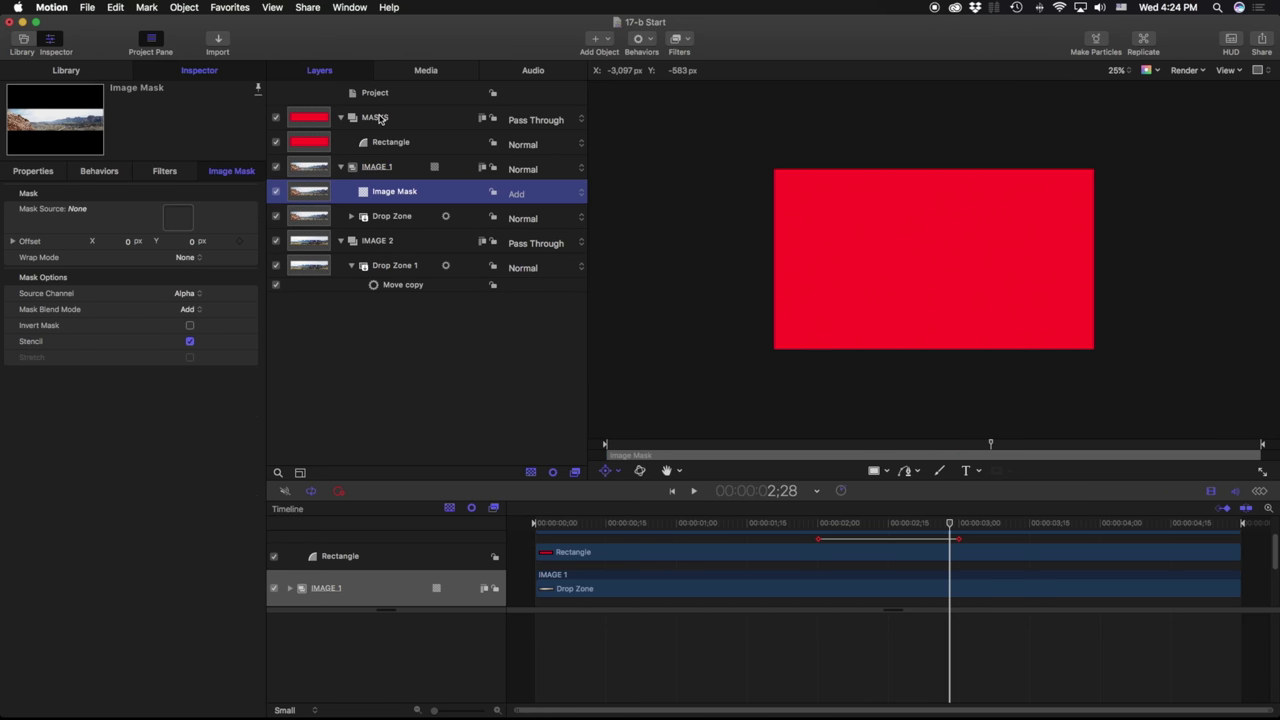
left_click_drag(378, 119, 381, 193)
left_click_drag(949, 522, 861, 526)
- Zoom in on the seam between the two images and toggle MASKS visibility
key("z")
left_click_drag(870, 308, 792, 232)
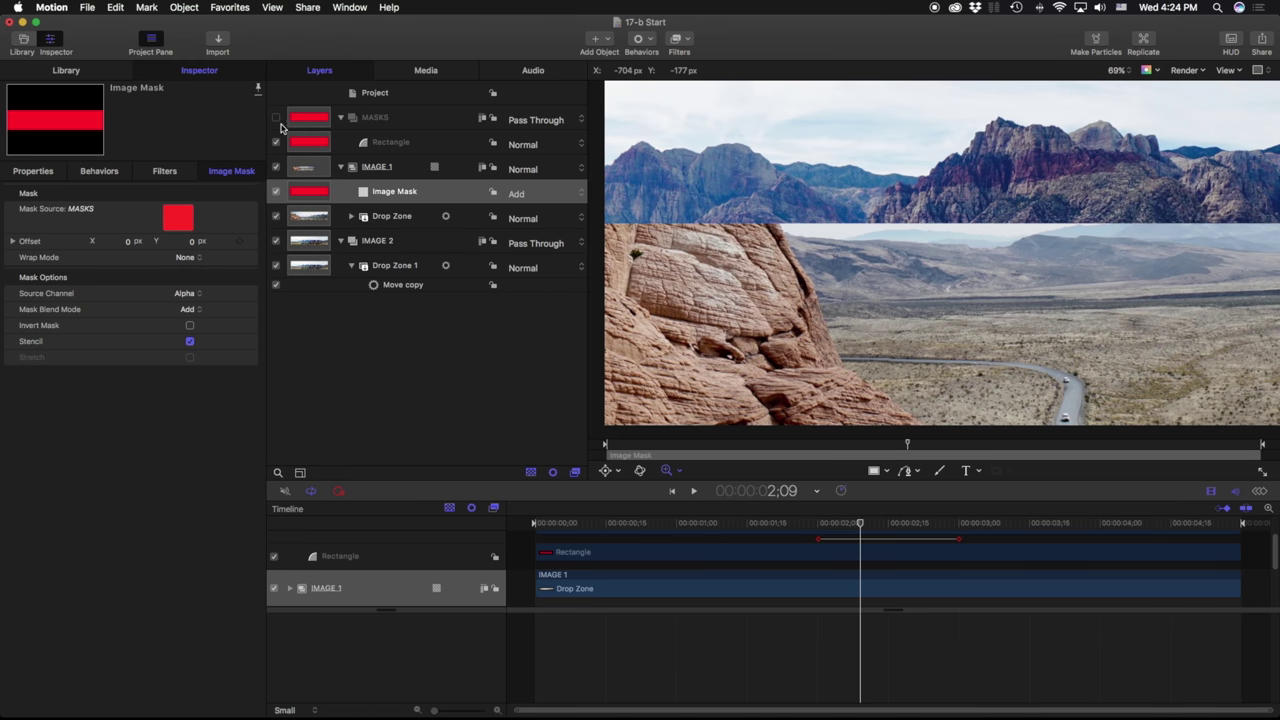
left_click(276, 118)
- Hide MASKS and give its Rectangle Feather 165 and Falloff 68
left_click(276, 118)
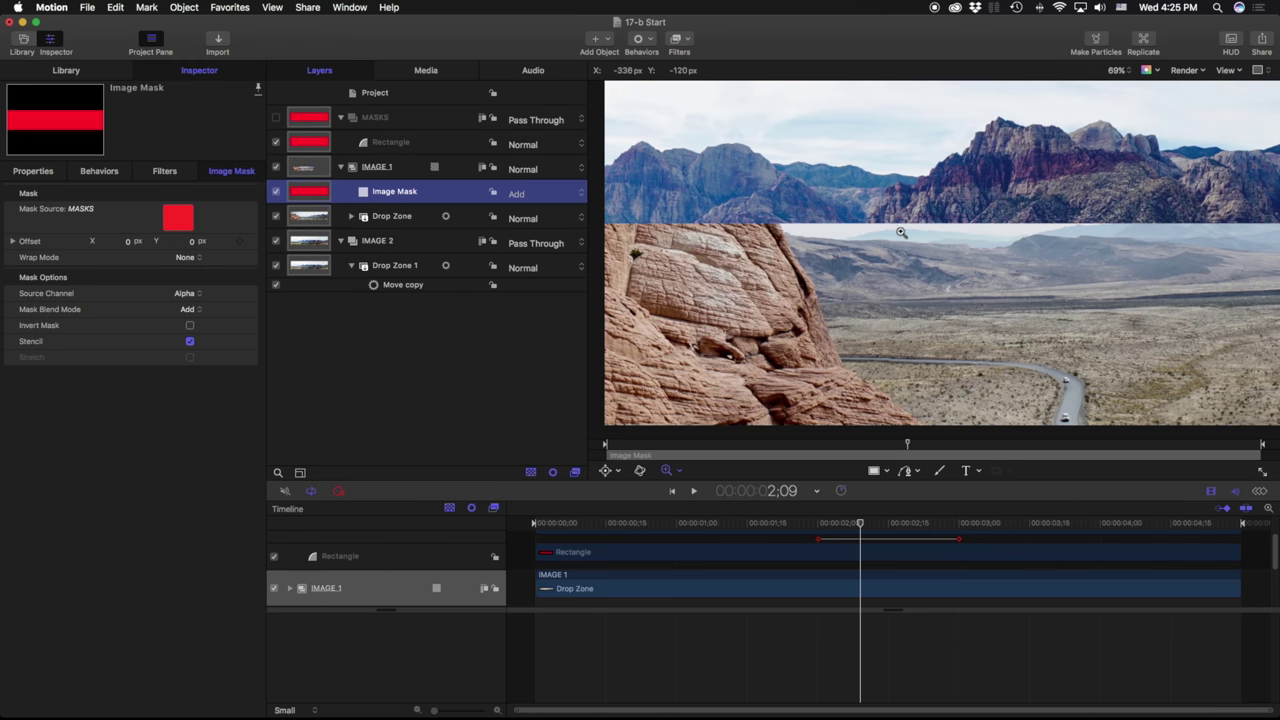
left_click(372, 145)
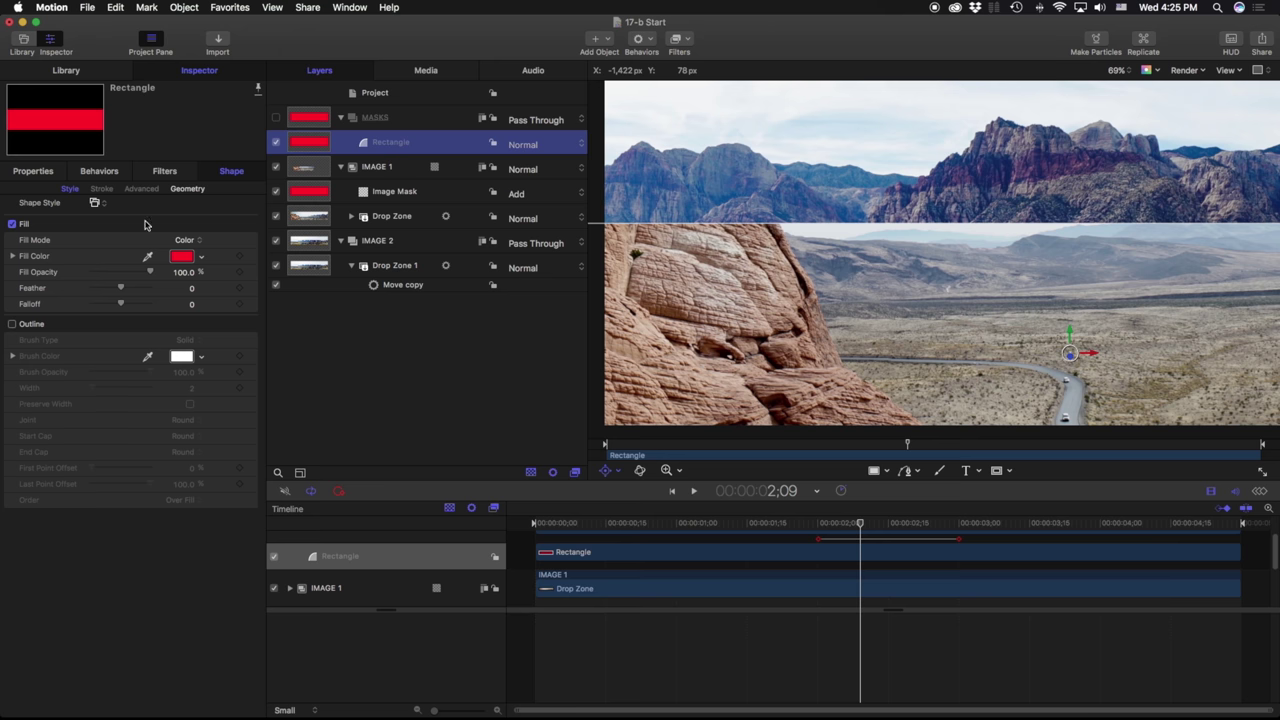
mouse_move(121, 290)
left_mouse_down()
mouse_move(182, 286)
mouse_move(122, 303)
mouse_move(141, 302)
left_mouse_up()
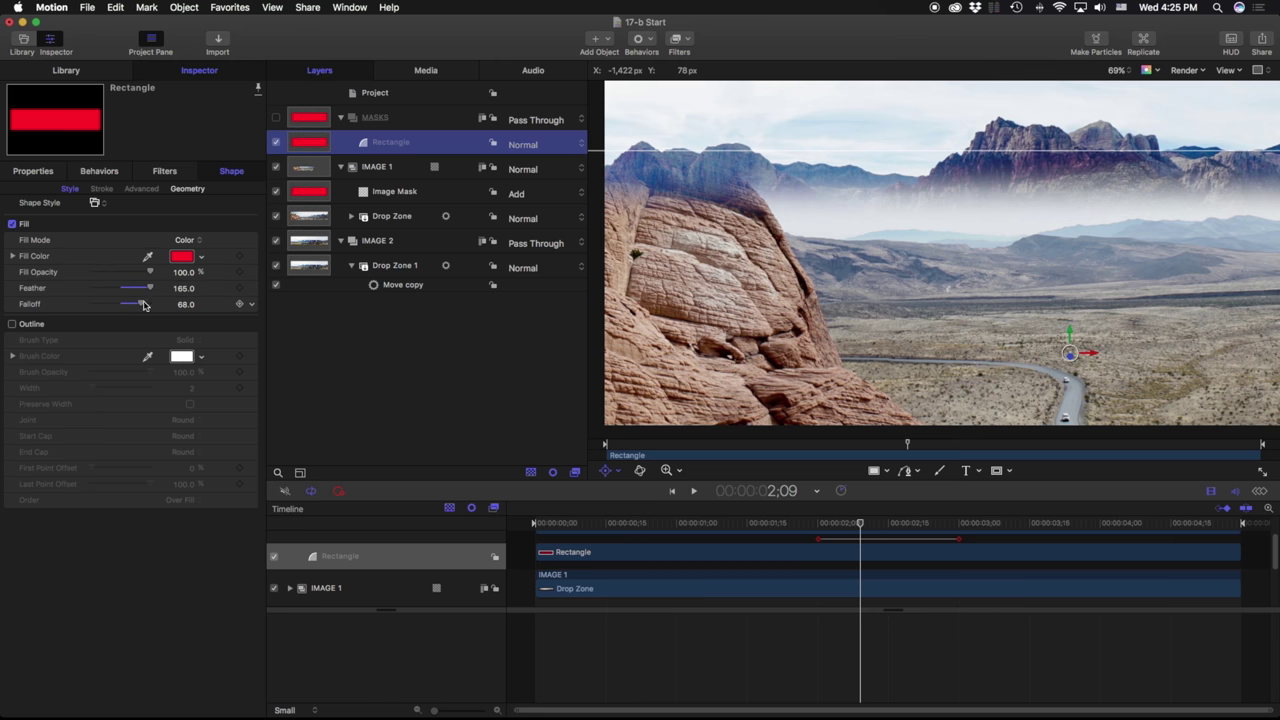
- Zoom the canvas out and re-centre the whole frame in view
key("z")
left_click_drag(943, 100, 886, 219)
key("h")
mouse_move(858, 524)
left_mouse_down()
mouse_move(820, 524)
mouse_move(921, 524)
mouse_move(829, 526)
mouse_move(856, 527)
left_mouse_up()
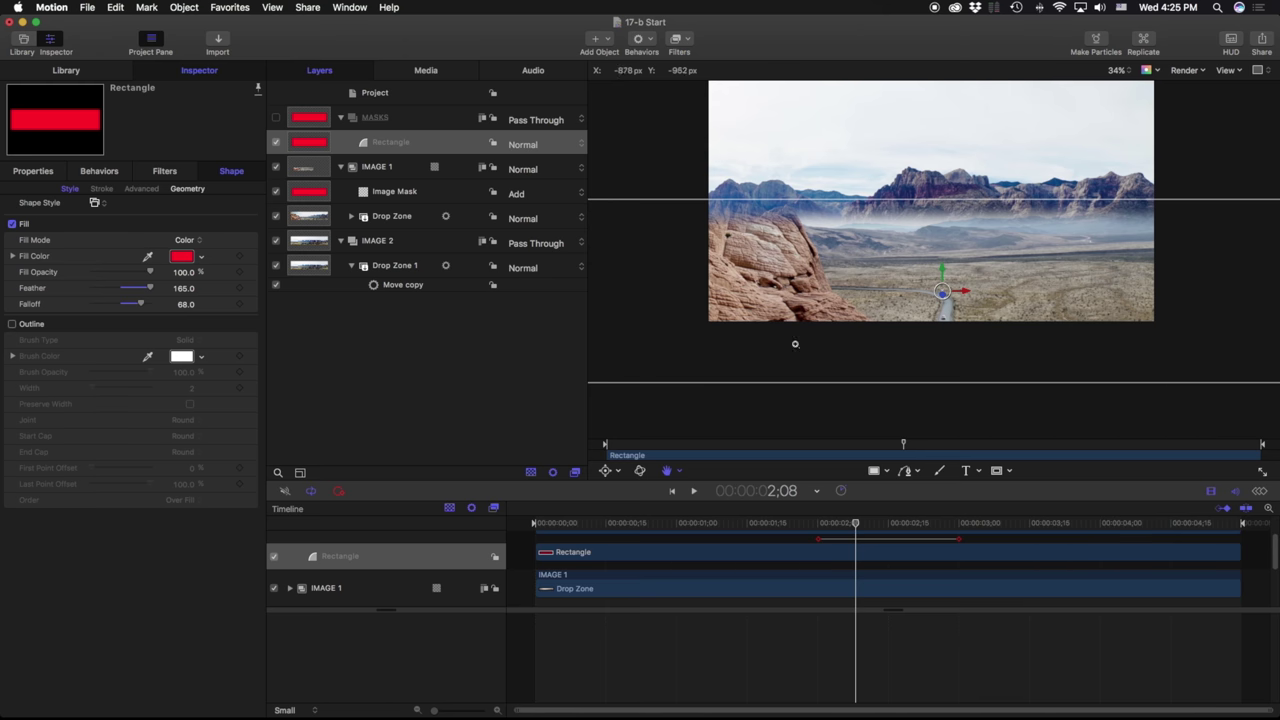
left_click_drag(873, 181, 853, 221)
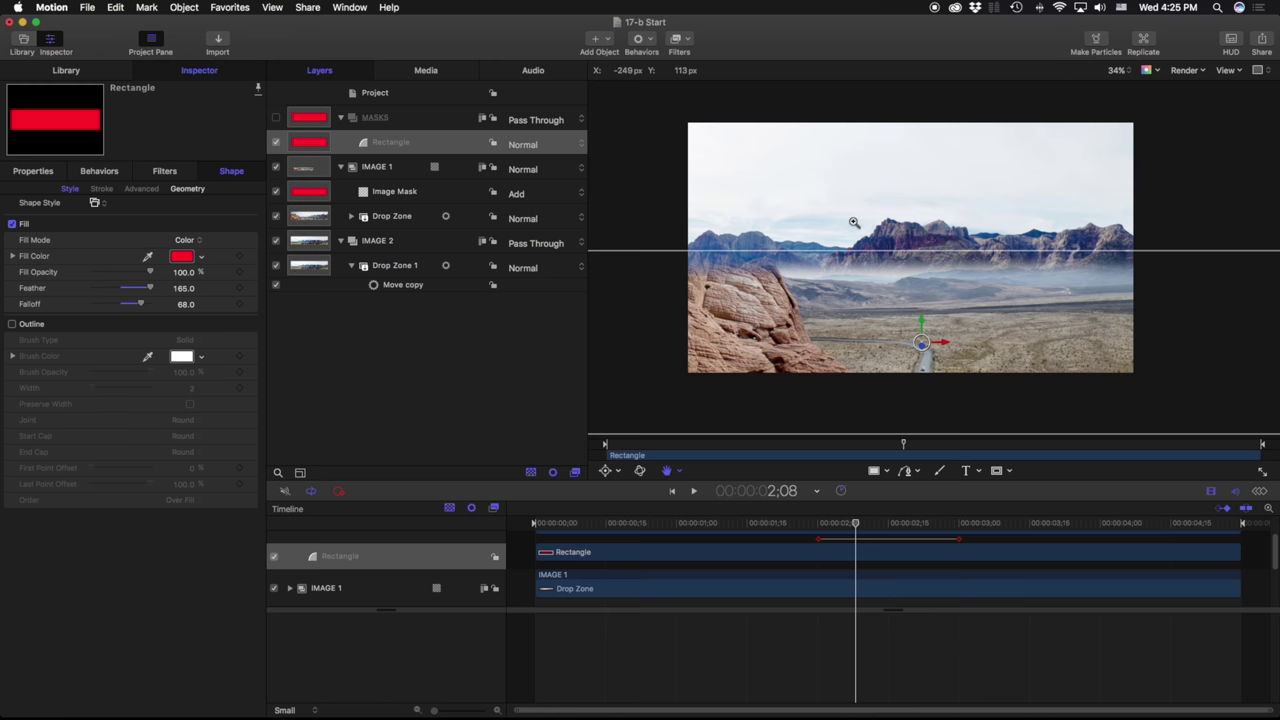